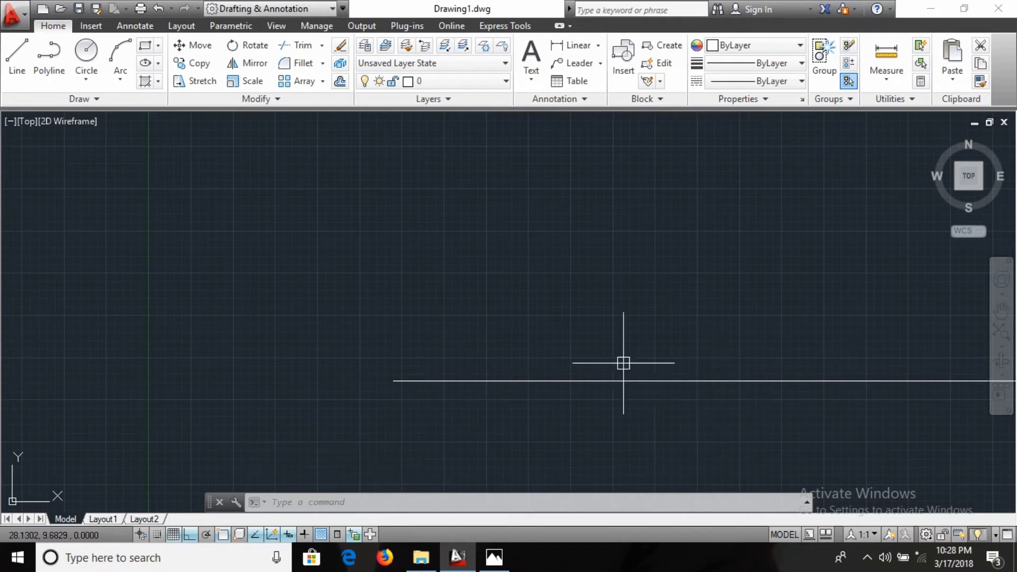
Draw an 82-unit vertical line upward from the right end of the horizontal baseline.
{"action": "type", "text": "z"}
{"action": "key", "text": "Return"}
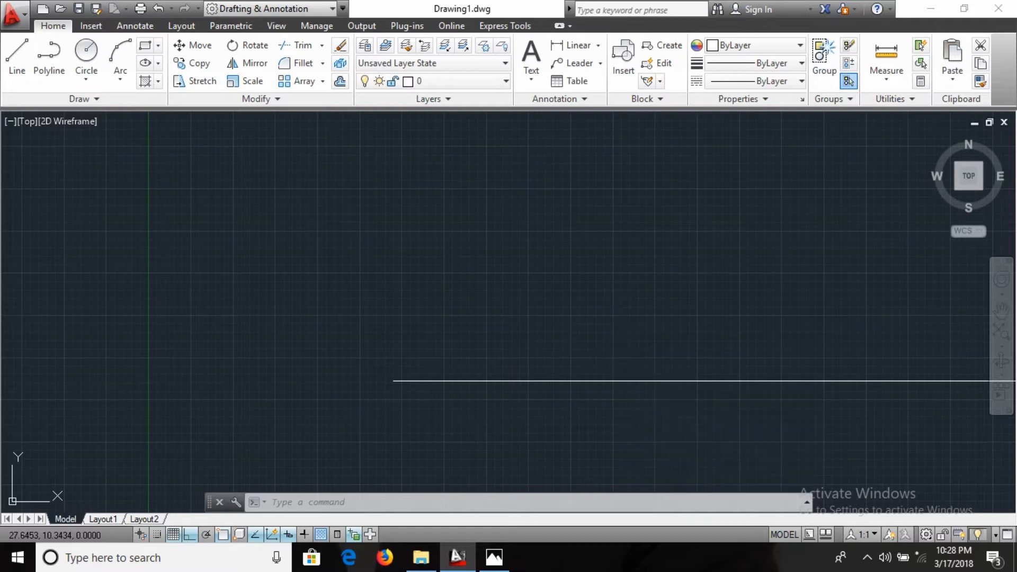
{"action": "type", "text": "A"}
{"action": "key", "text": "Return"}
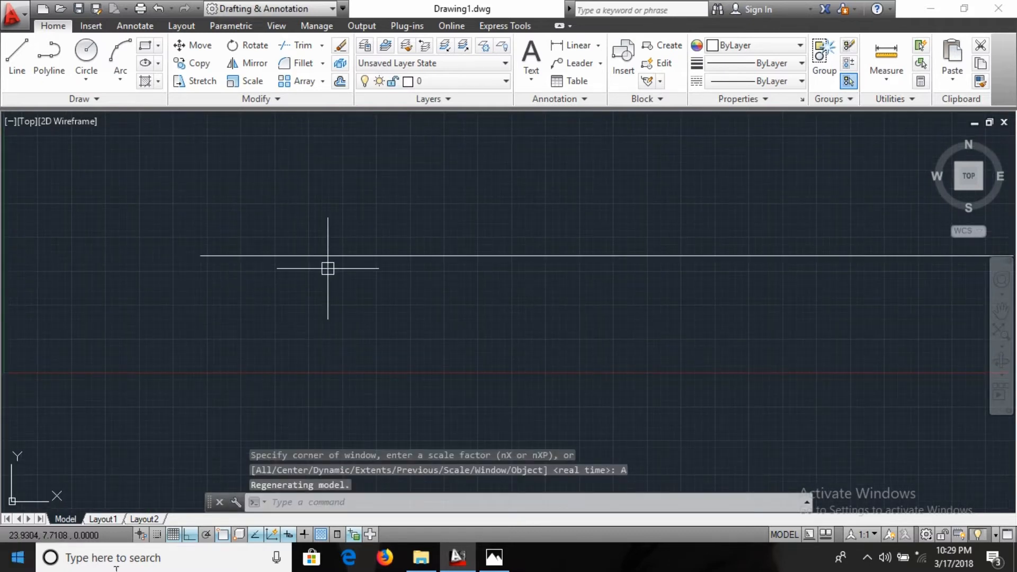
{"action": "scroll", "coordinate": [224, 298], "scroll_direction": "down", "scroll_amount": 4}
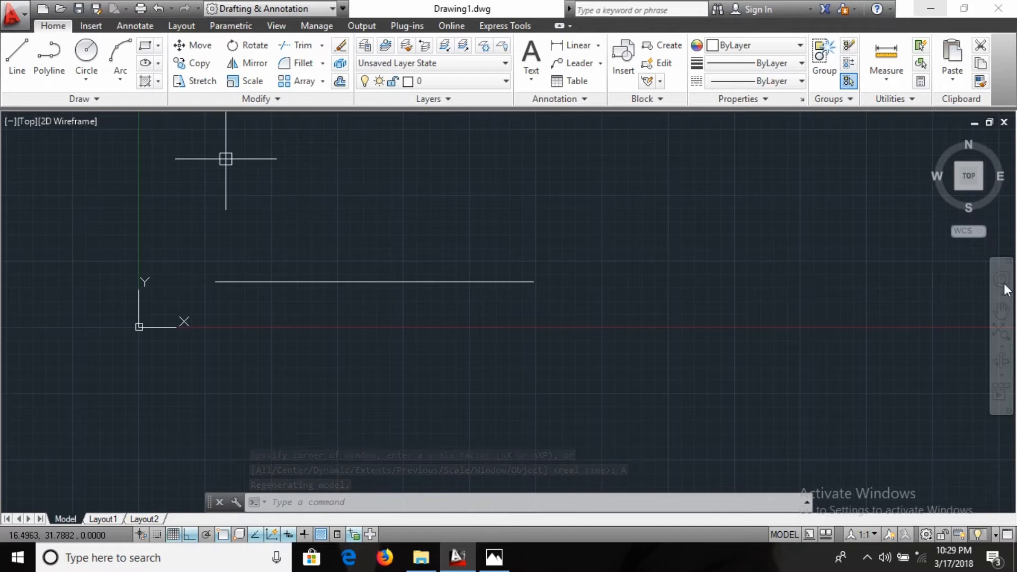
{"action": "mouse_move", "coordinate": [475, 218]}
{"action": "middle_mouse_down"}
{"action": "mouse_move", "coordinate": [529, 386]}
{"action": "mouse_move", "coordinate": [614, 382]}
{"action": "middle_mouse_up"}
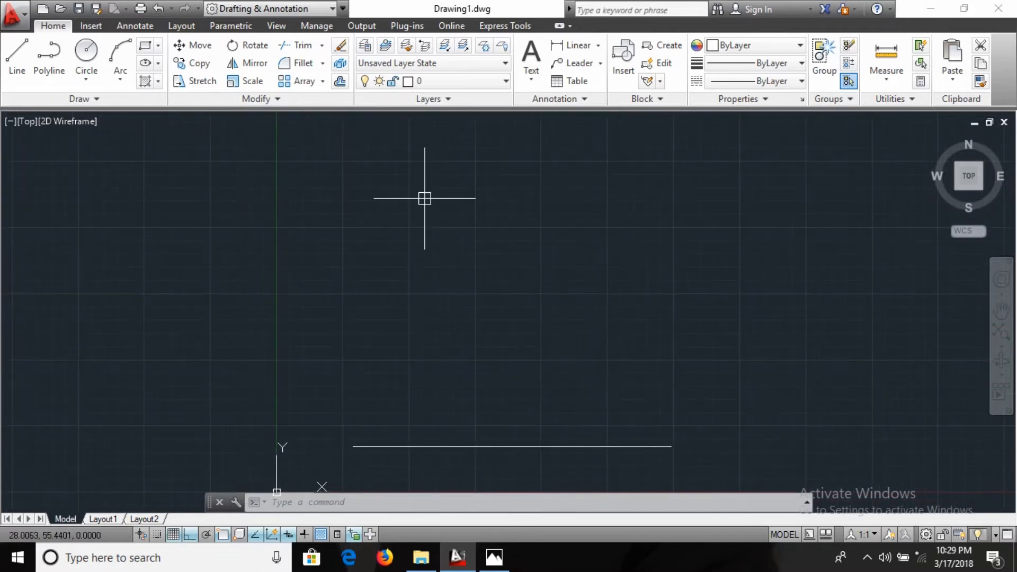
{"action": "type", "text": "l"}
{"action": "key", "text": "Return"}
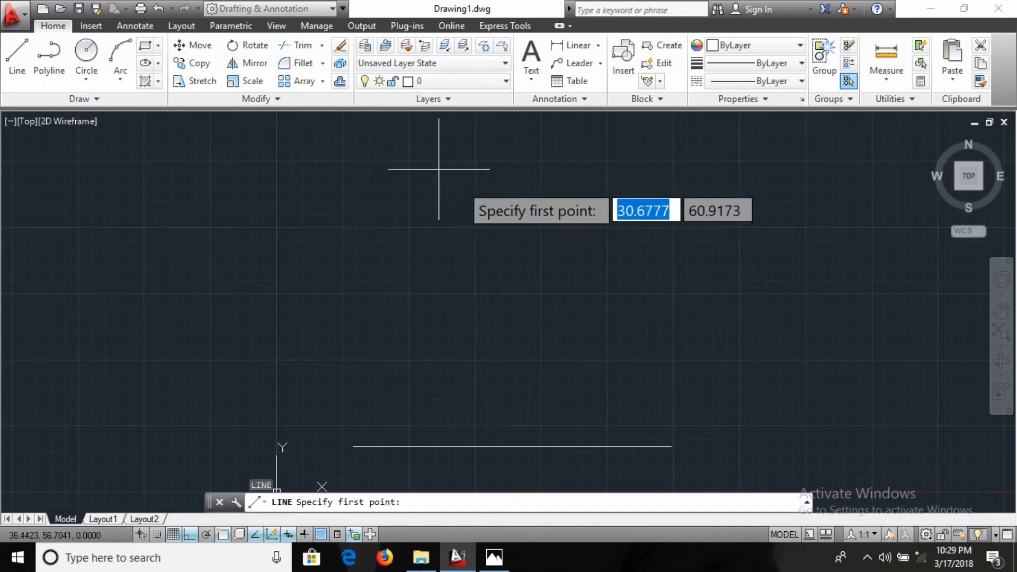
{"action": "left_click", "coordinate": [670, 446]}
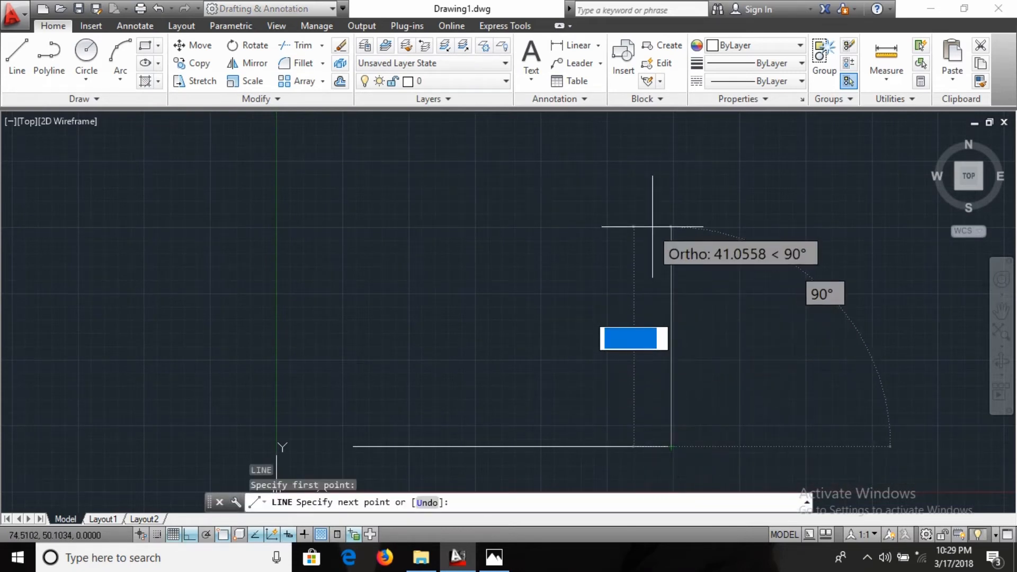
{"action": "type", "text": "82"}
{"action": "key", "text": "Return"}
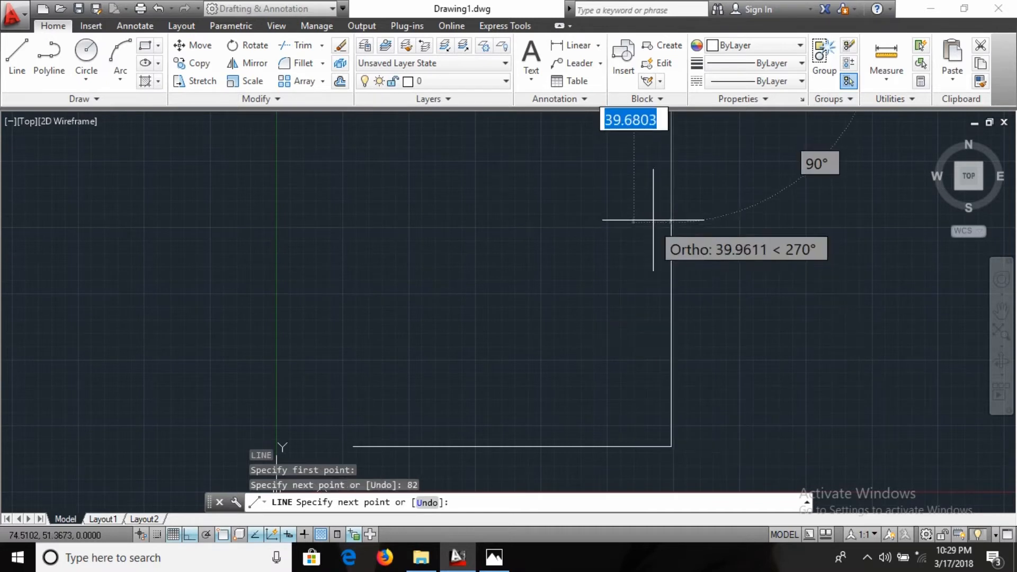
{"action": "key", "text": "Escape"}
Following the Housing reference image, draw a 56-unit horizontal line leftward from the upper end of the 82-unit vertical line.
{"action": "key", "text": "alt+Tab"}
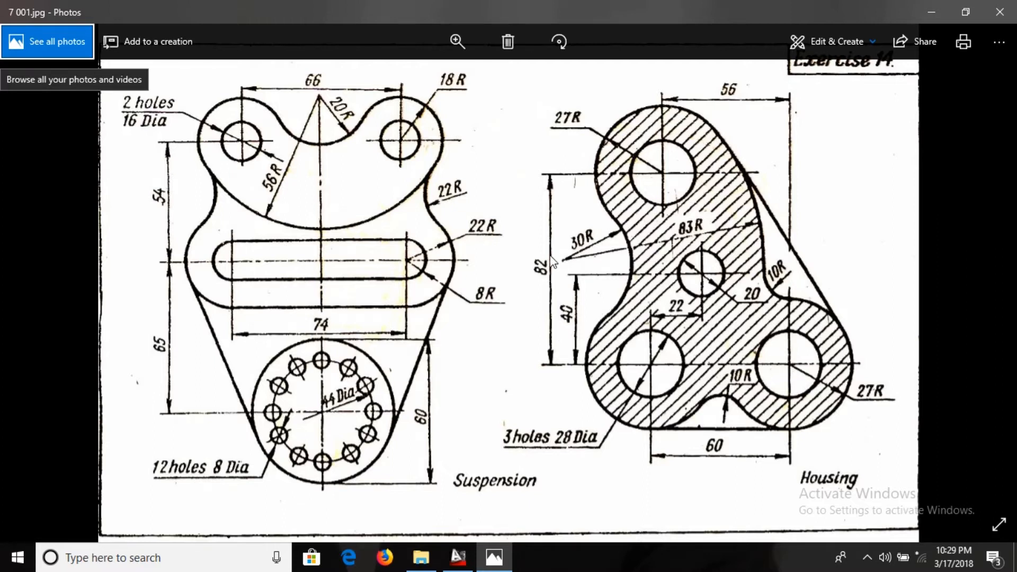
{"action": "key", "text": "alt+Tab"}
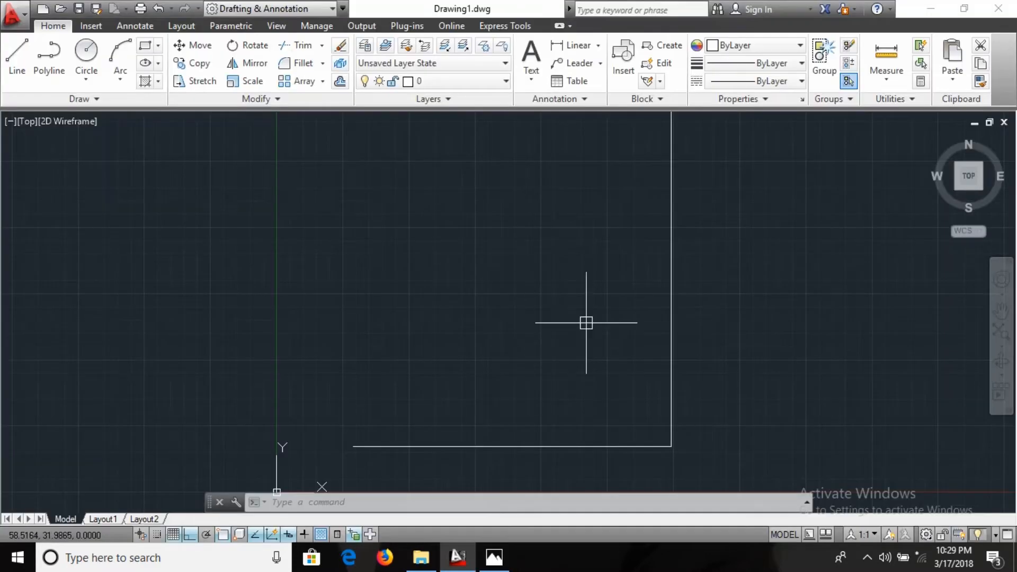
{"action": "type", "text": "Z"}
{"action": "key", "text": "Return"}
{"action": "type", "text": "A"}
{"action": "key", "text": "Return"}
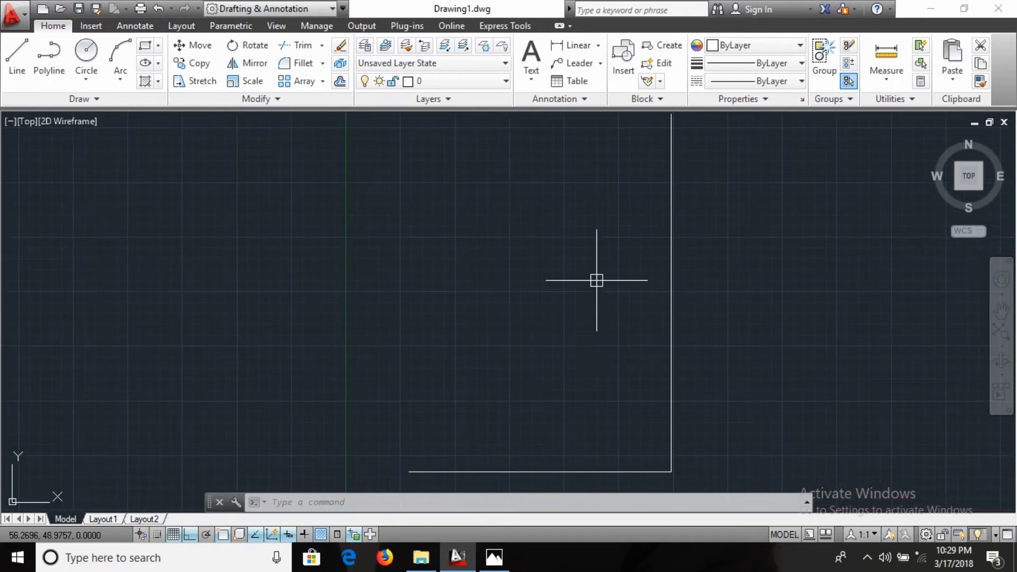
{"action": "scroll", "coordinate": [609, 294], "scroll_direction": "down", "scroll_amount": 2}
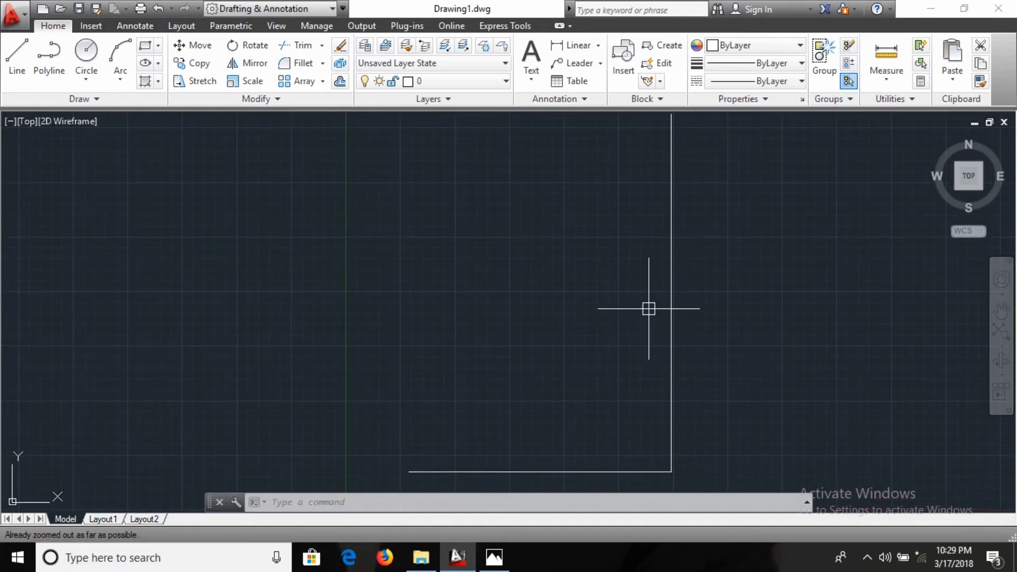
{"action": "key", "text": "alt+Tab"}
{"action": "key", "text": "alt+Tab"}
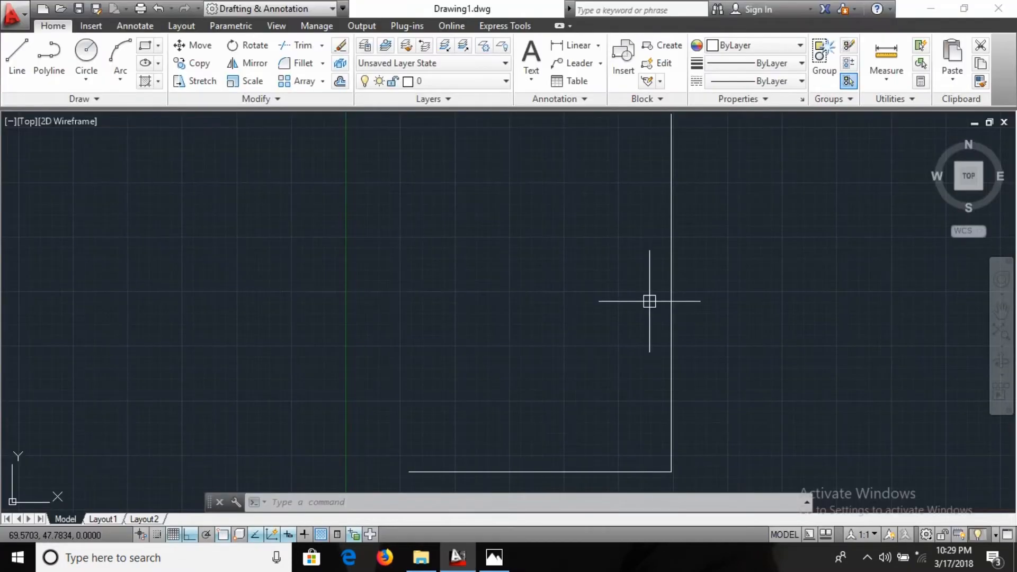
{"action": "type", "text": "l"}
{"action": "key", "text": "Return"}
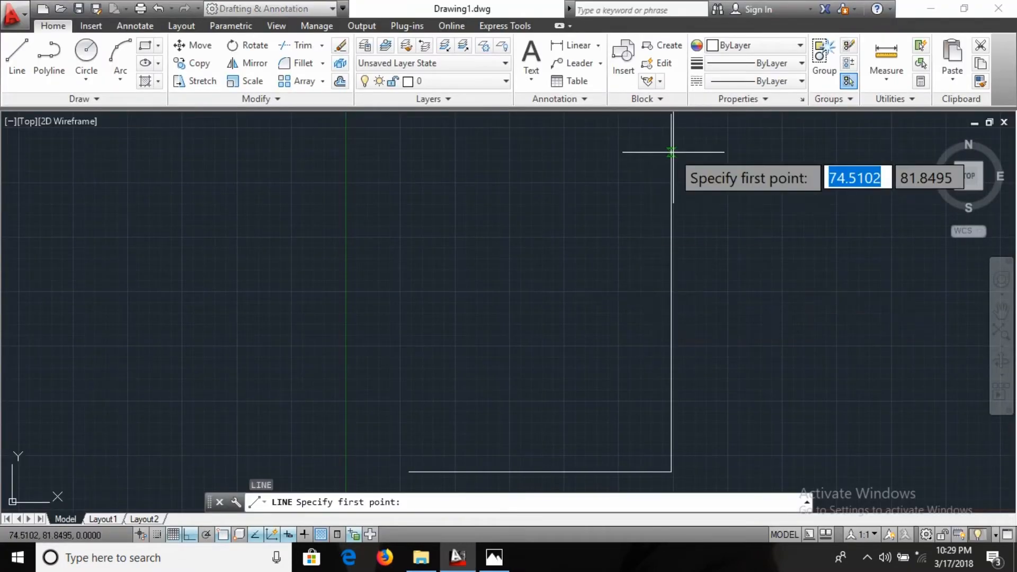
{"action": "left_click", "coordinate": [671, 114]}
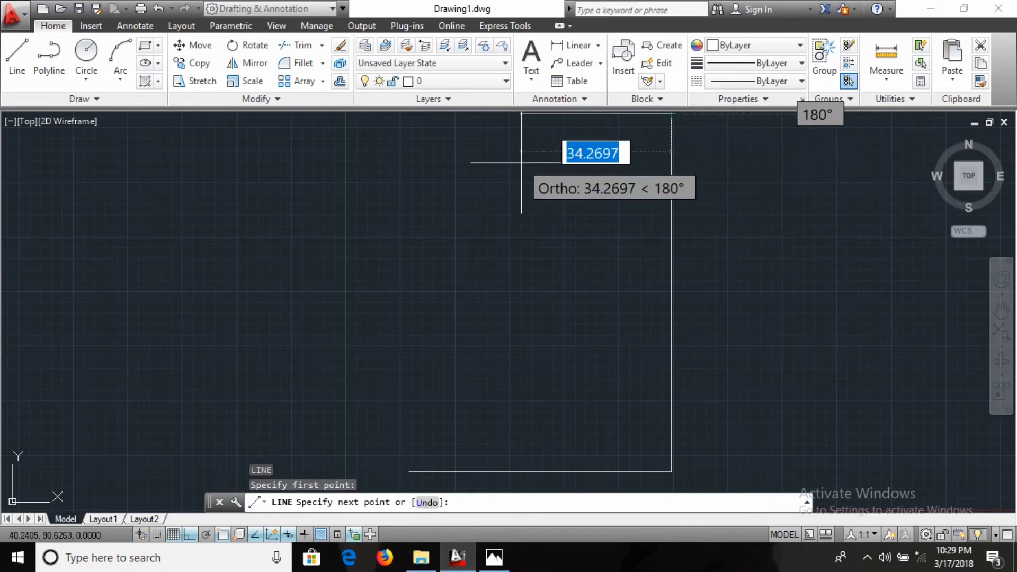
{"action": "type", "text": "56"}
{"action": "key", "text": "Return"}
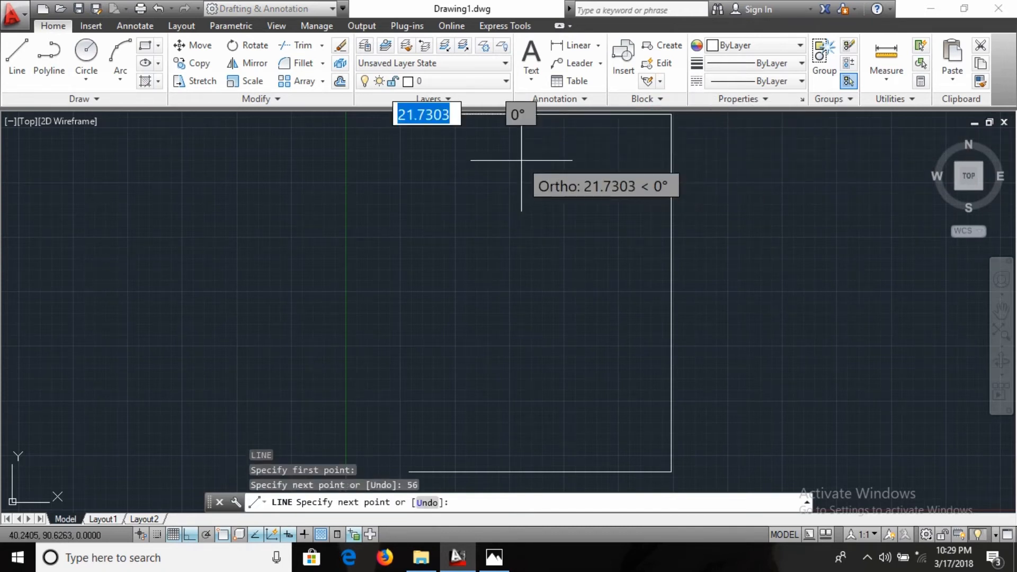
{"action": "key", "text": "Escape"}
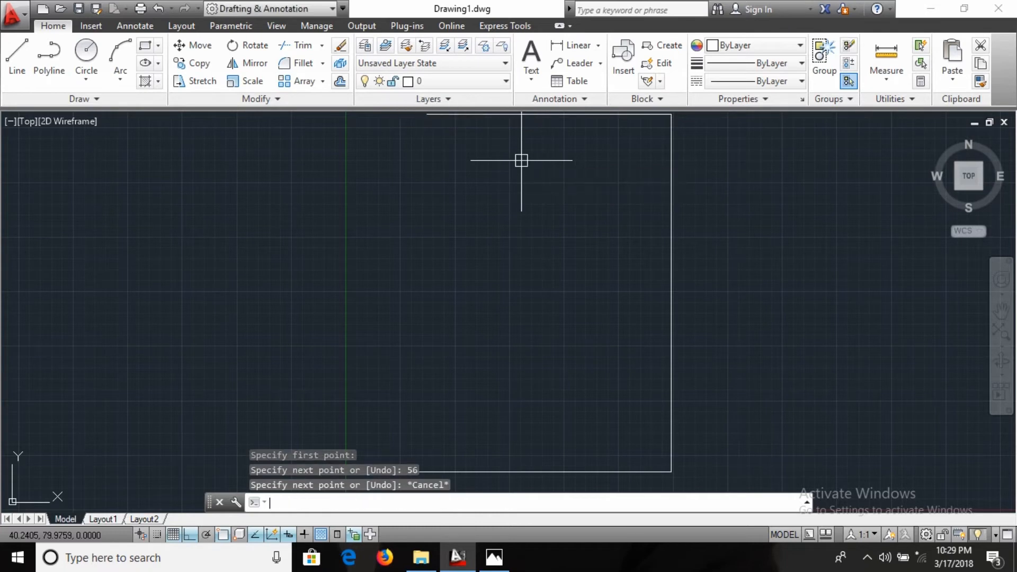
Start a line at the left end of the horizontal baseline.
{"action": "type", "text": "l"}
{"action": "key", "text": "Return"}
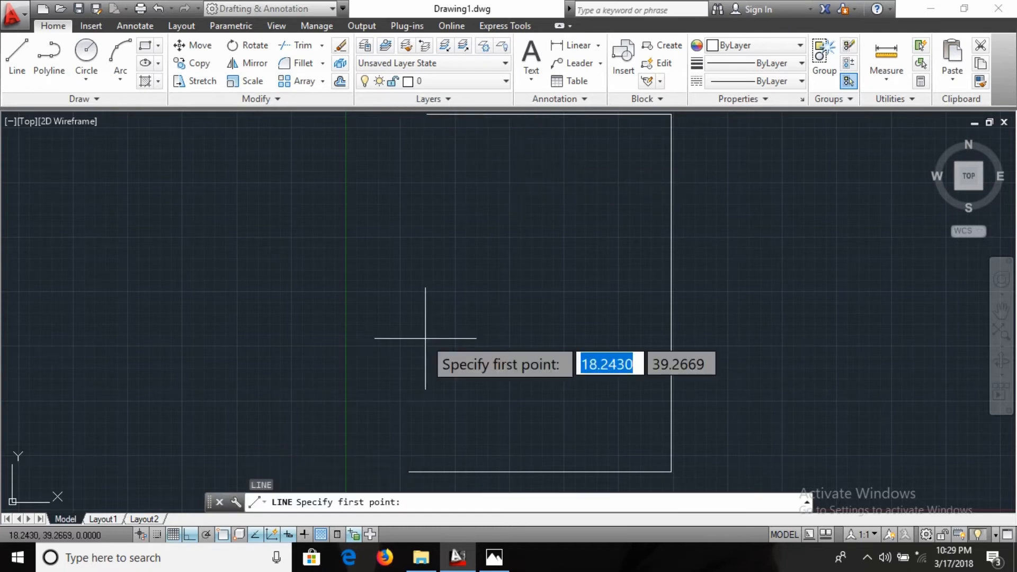
{"action": "left_click", "coordinate": [408, 471]}
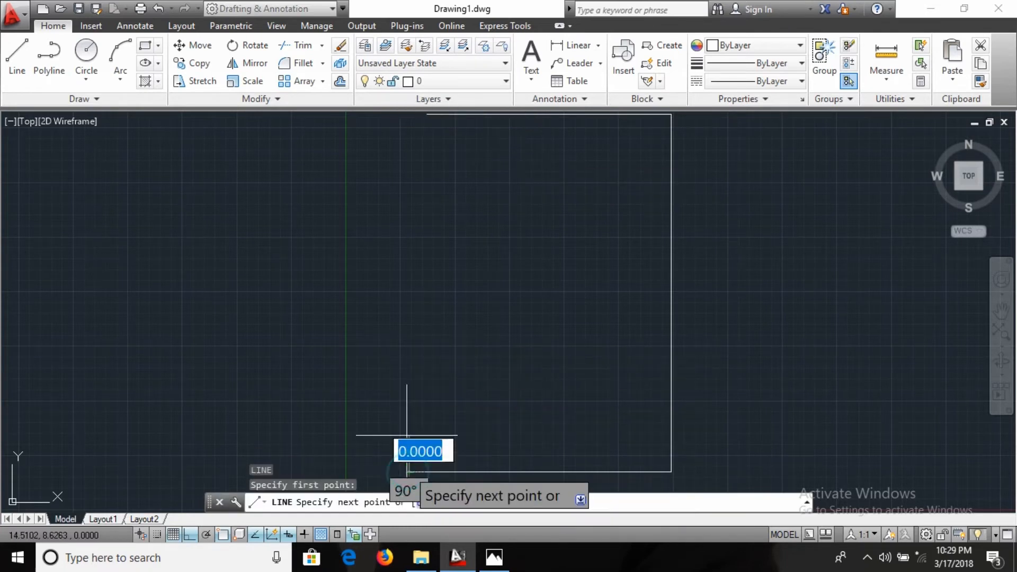
{"action": "type", "text": "40"}
{"action": "key", "text": "Return"}
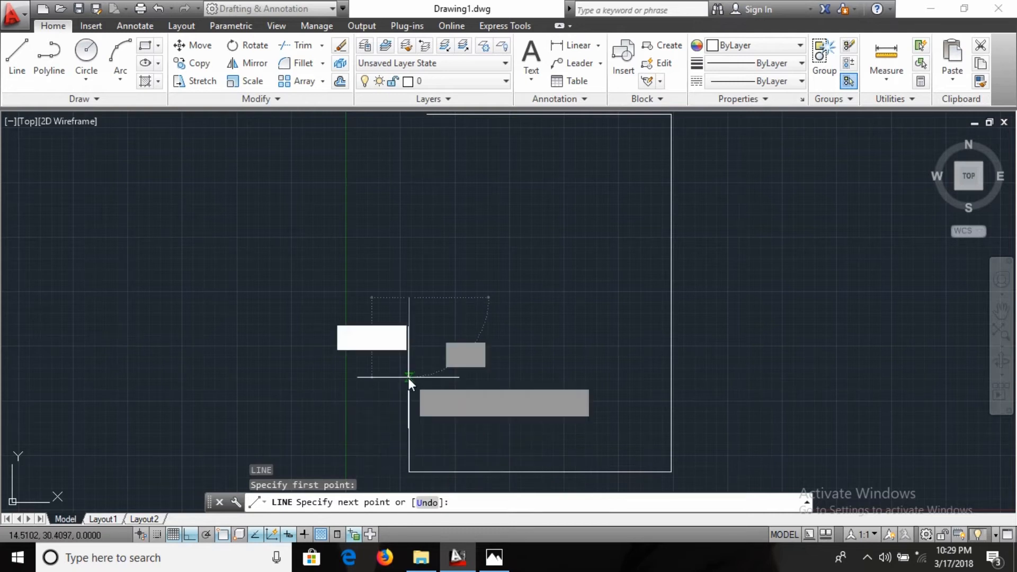
{"action": "type", "text": "22"}
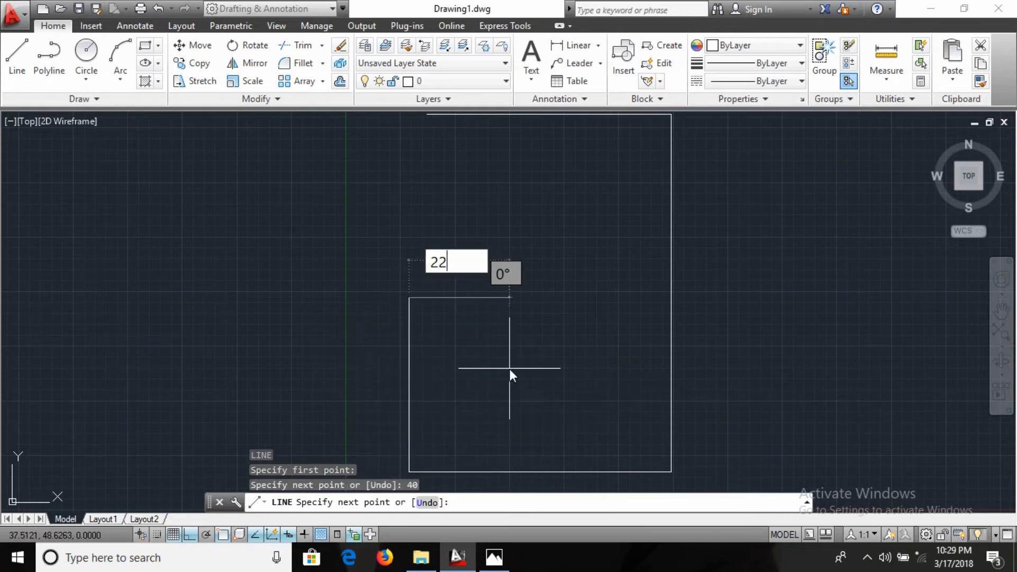
{"action": "key", "text": "Return"}
{"action": "key", "text": "alt+Tab"}
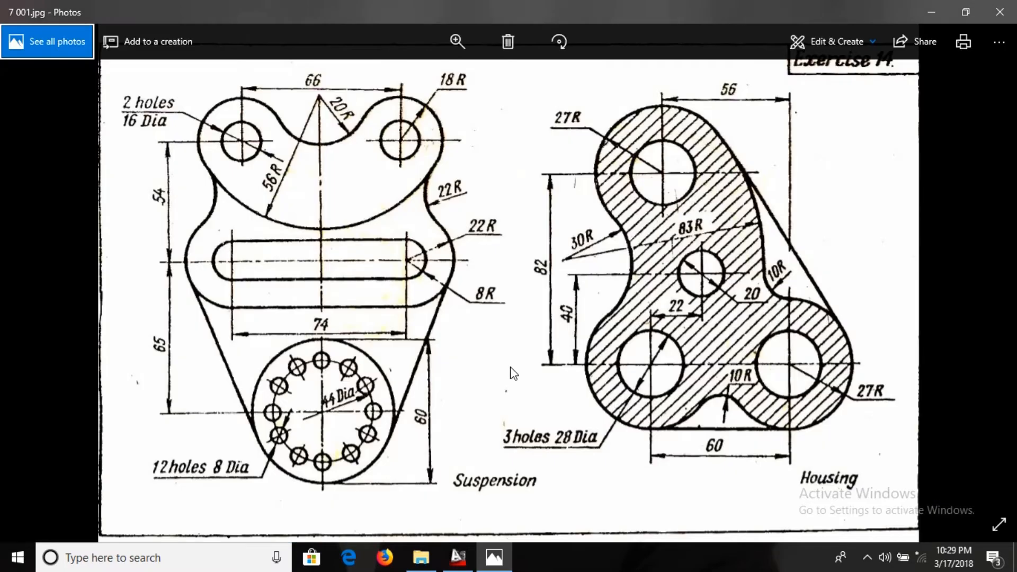
{"action": "key", "text": "alt+Tab"}
{"action": "type", "text": "u"}
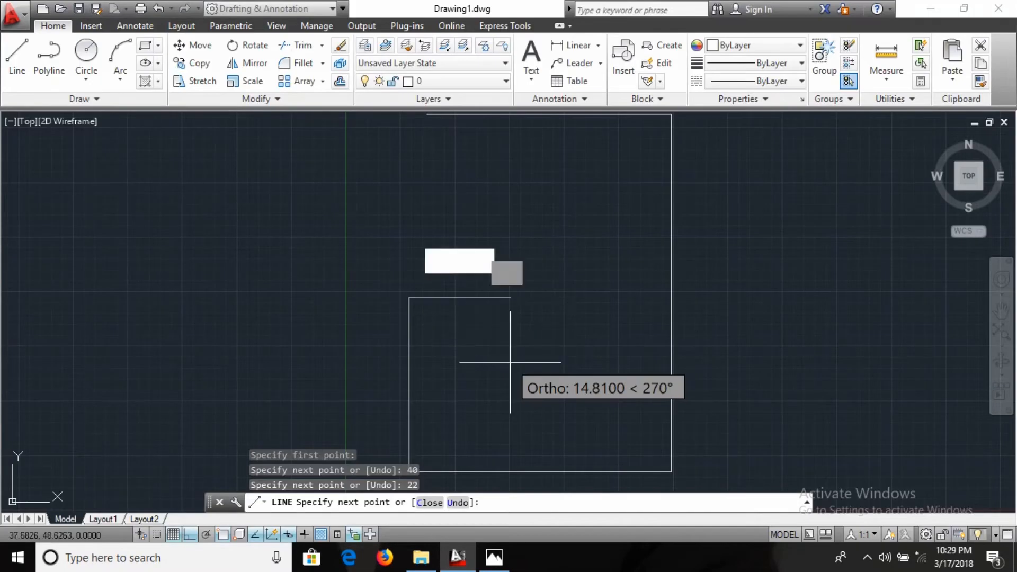
{"action": "key", "text": "Return"}
{"action": "type", "text": "u"}
{"action": "key", "text": "Return"}
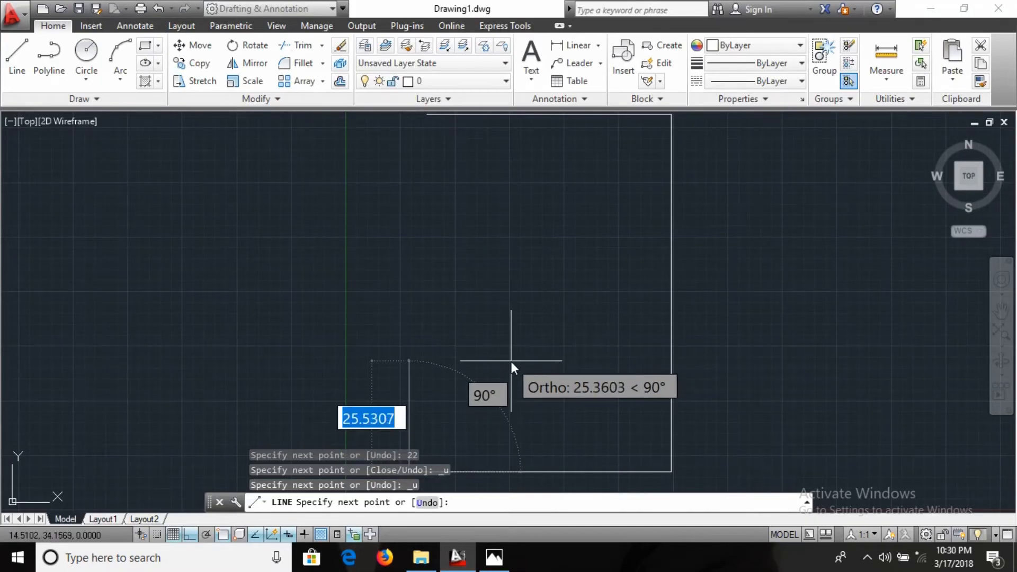
Continue the line 40 units upward and 22 units to the right, and end it there.
{"action": "type", "text": "40"}
{"action": "key", "text": "Return"}
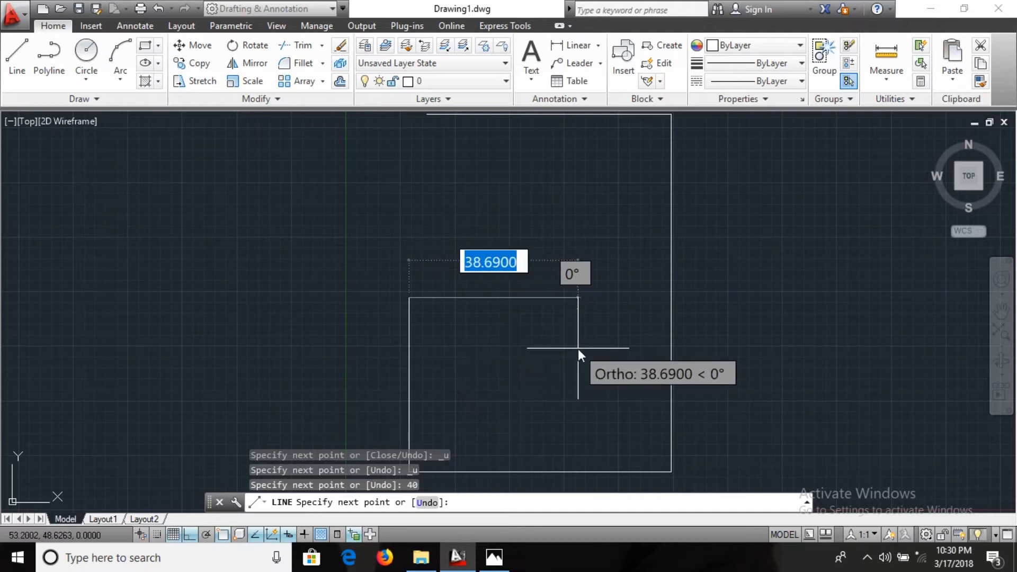
{"action": "type", "text": "22"}
{"action": "key", "text": "Return"}
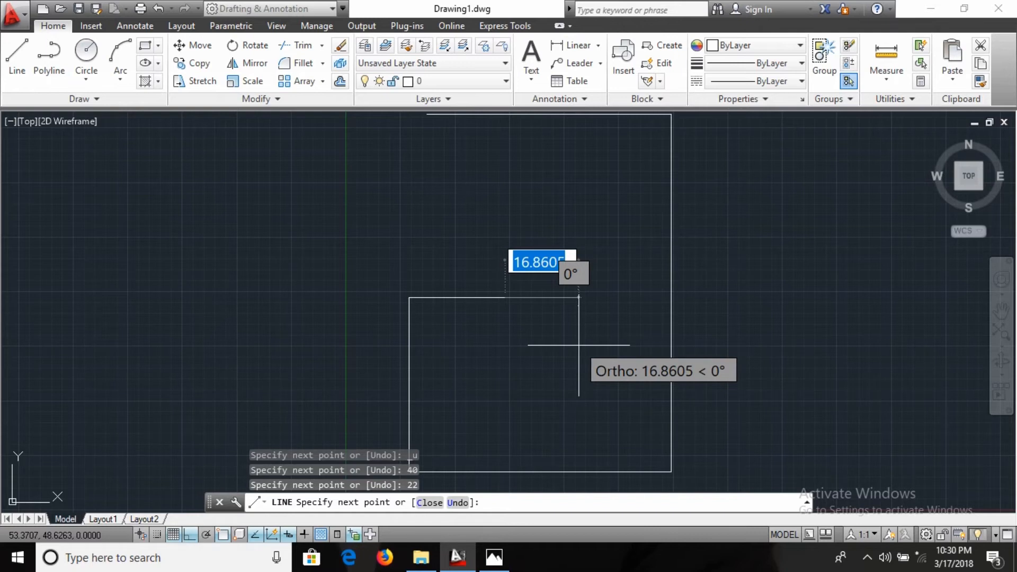
{"action": "key", "text": "Escape"}
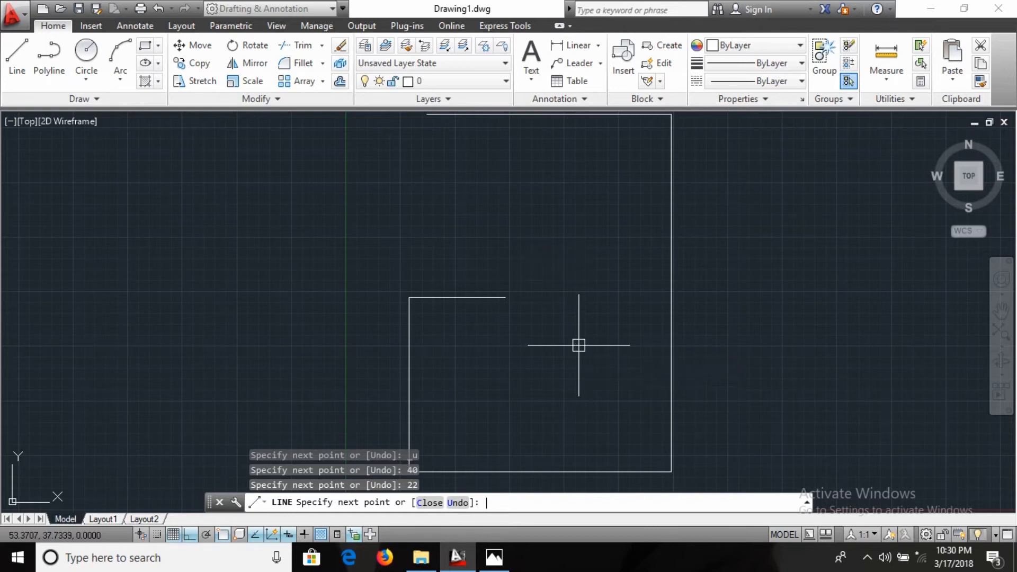
Draw a circle of diameter 28 centred on the left end of the baseline.
{"action": "type", "text": "C"}
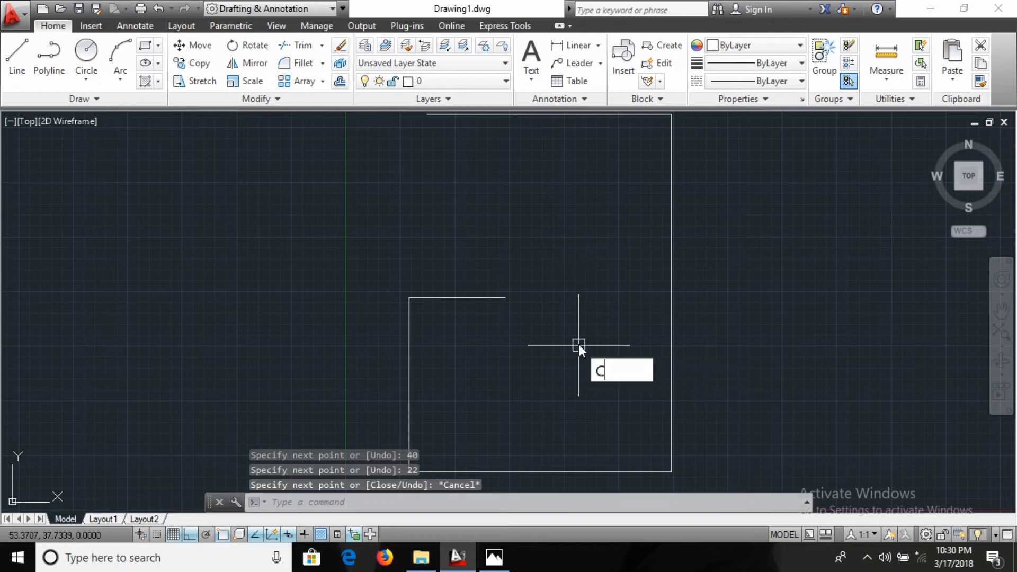
{"action": "key", "text": "Return"}
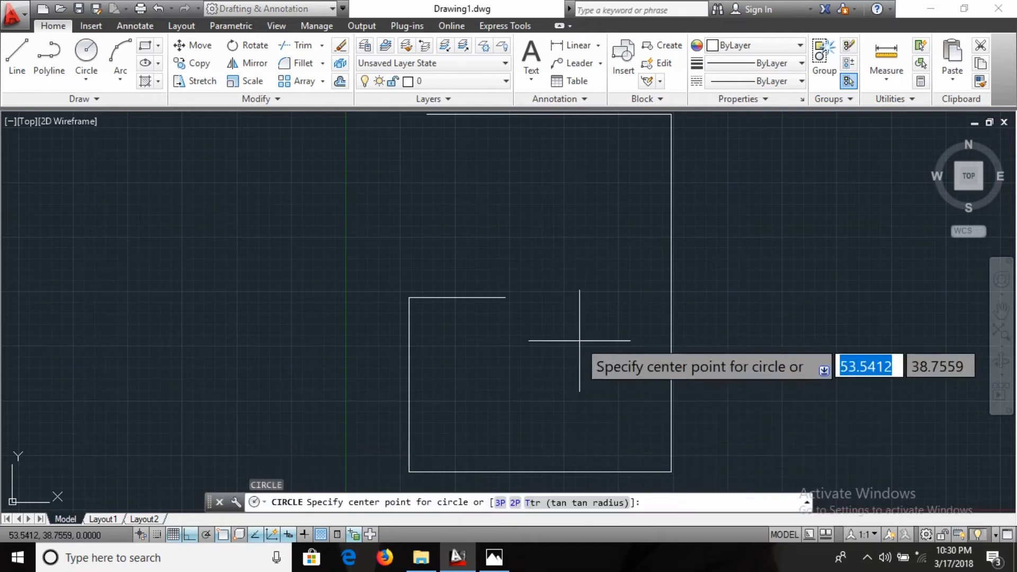
{"action": "left_click", "coordinate": [423, 466]}
{"action": "key", "text": "alt+Tab"}
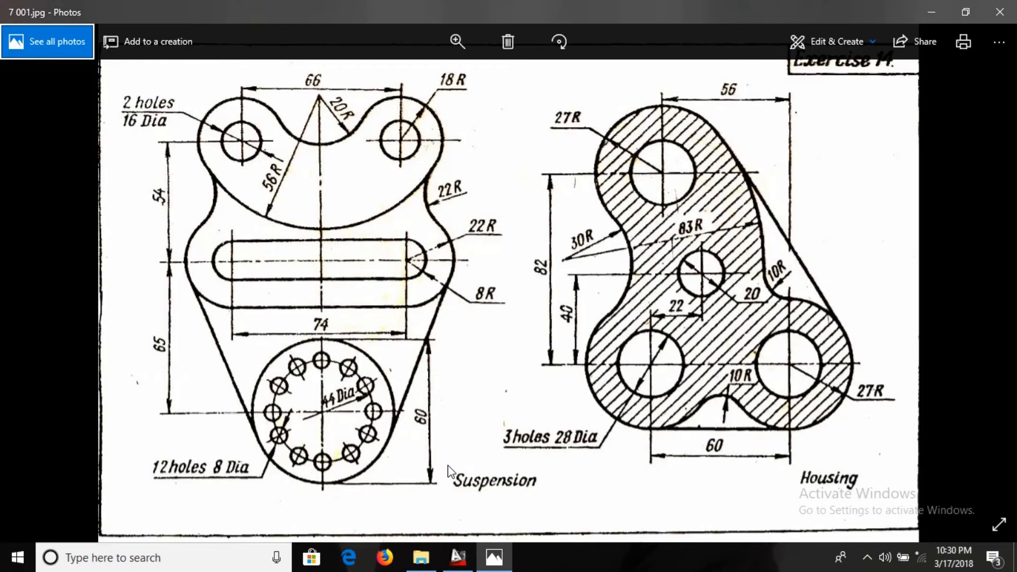
{"action": "key", "text": "alt+Tab"}
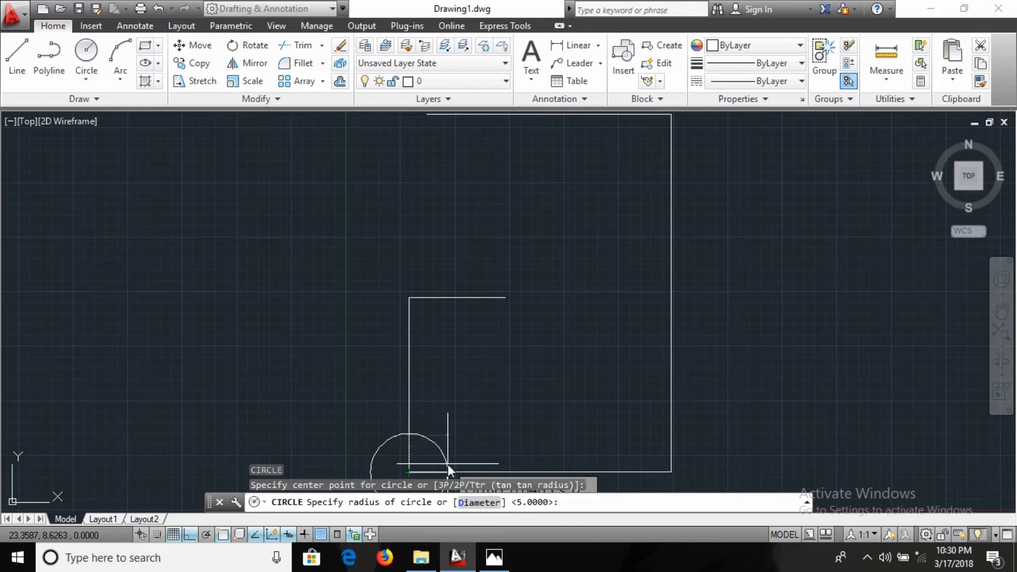
{"action": "type", "text": "D"}
{"action": "key", "text": "Return"}
{"action": "type", "text": "28"}
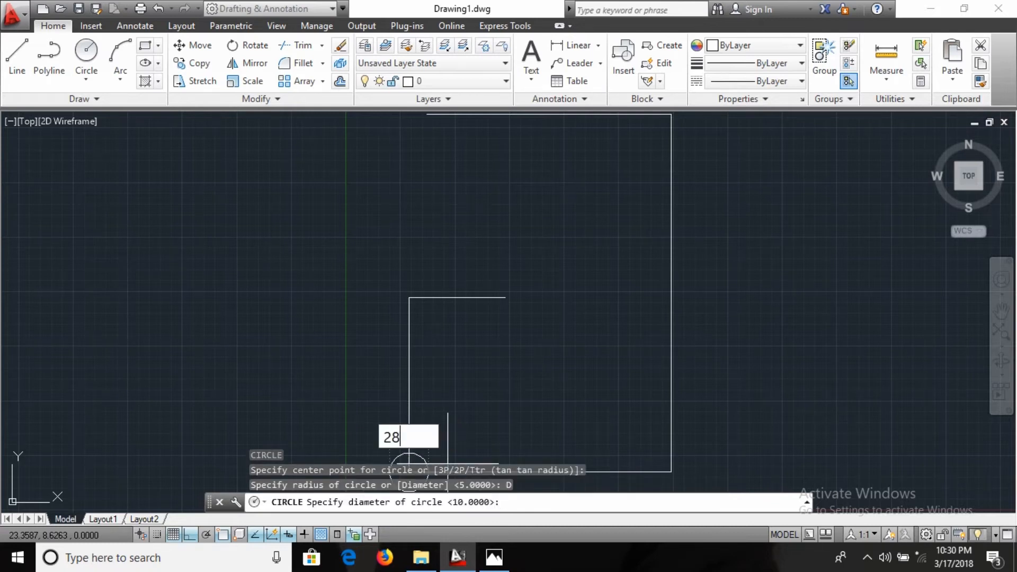
{"action": "key", "text": "Return"}
Draw a circle of radius 14 centred on the right end of the baseline.
{"action": "type", "text": "c"}
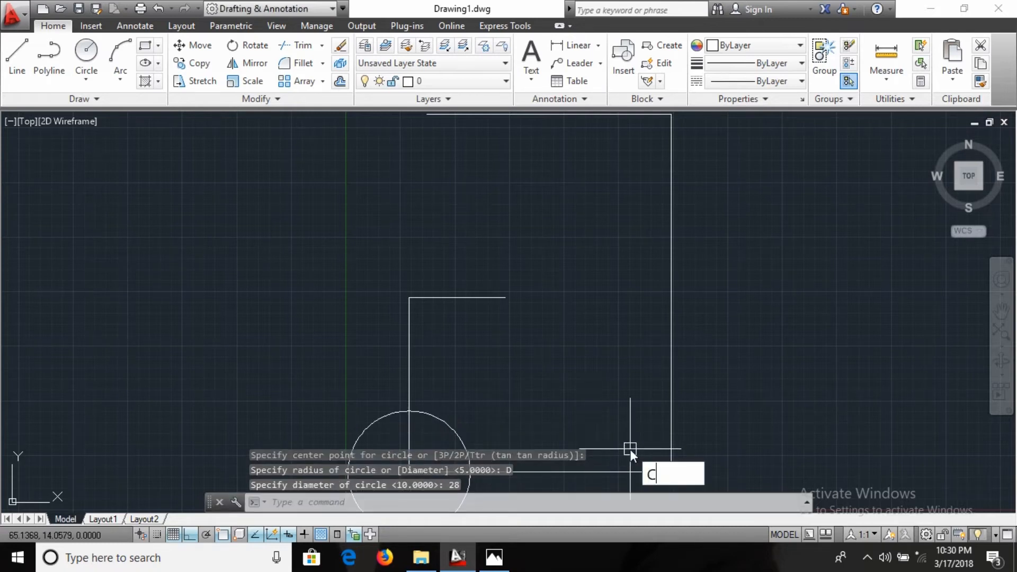
{"action": "key", "text": "Return"}
{"action": "left_click", "coordinate": [671, 472]}
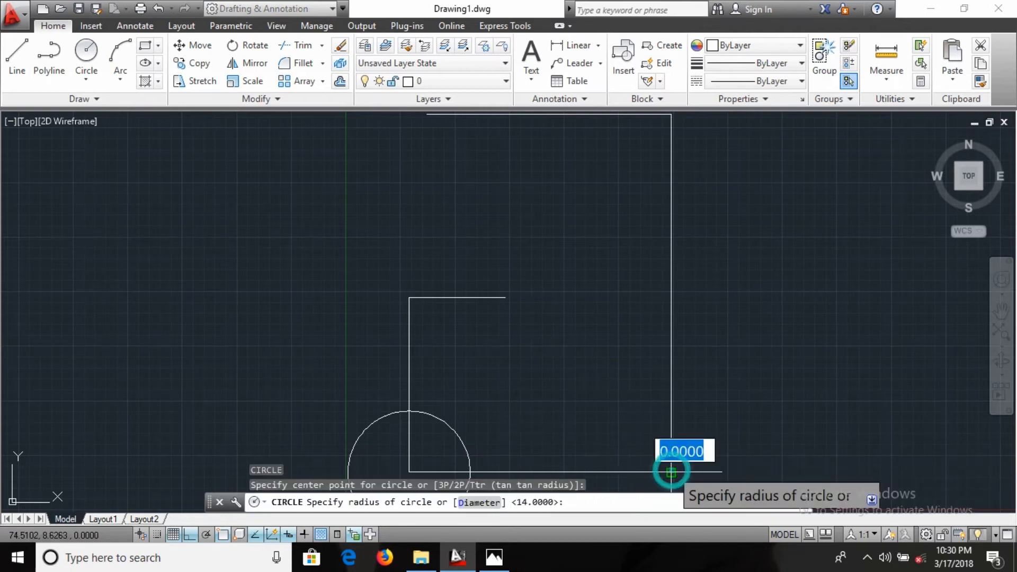
{"action": "key", "text": "Return"}
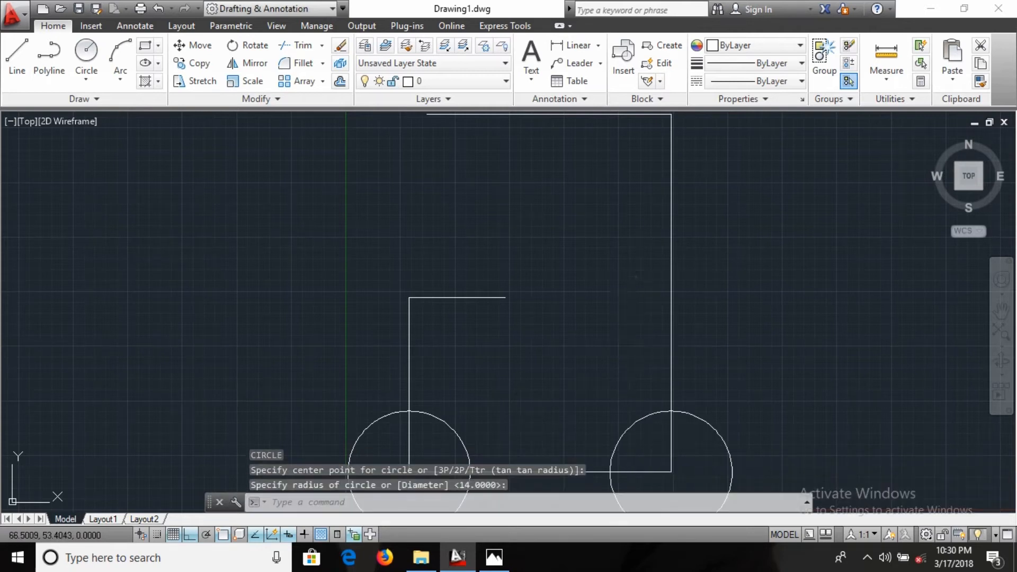
{"action": "left_click", "coordinate": [636, 276]}
{"action": "left_click", "coordinate": [636, 276]}
{"action": "left_click", "coordinate": [489, 130]}
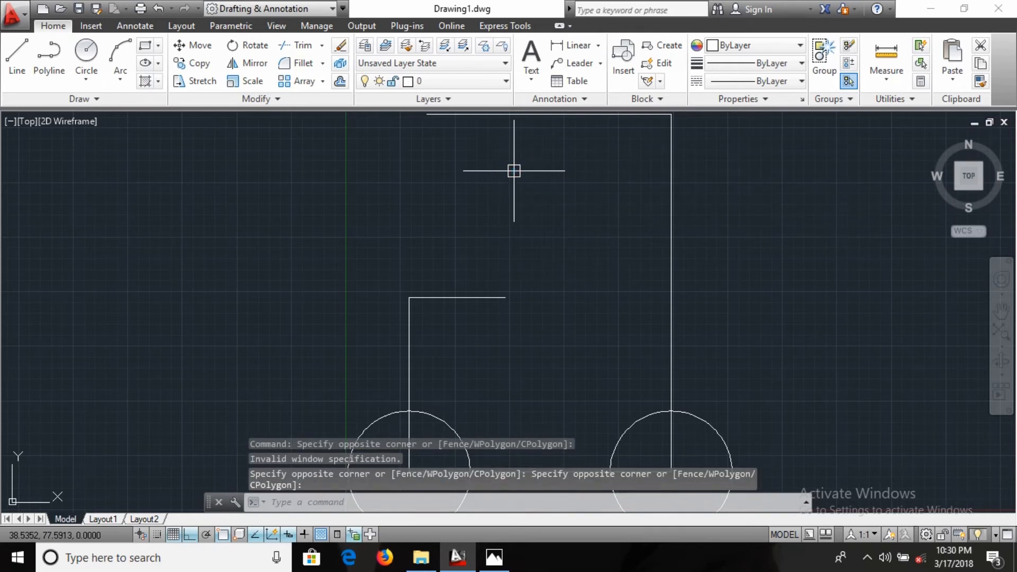
Draw a circle of radius 14 centred on the left end of the upper horizontal line.
{"action": "key", "text": "Return"}
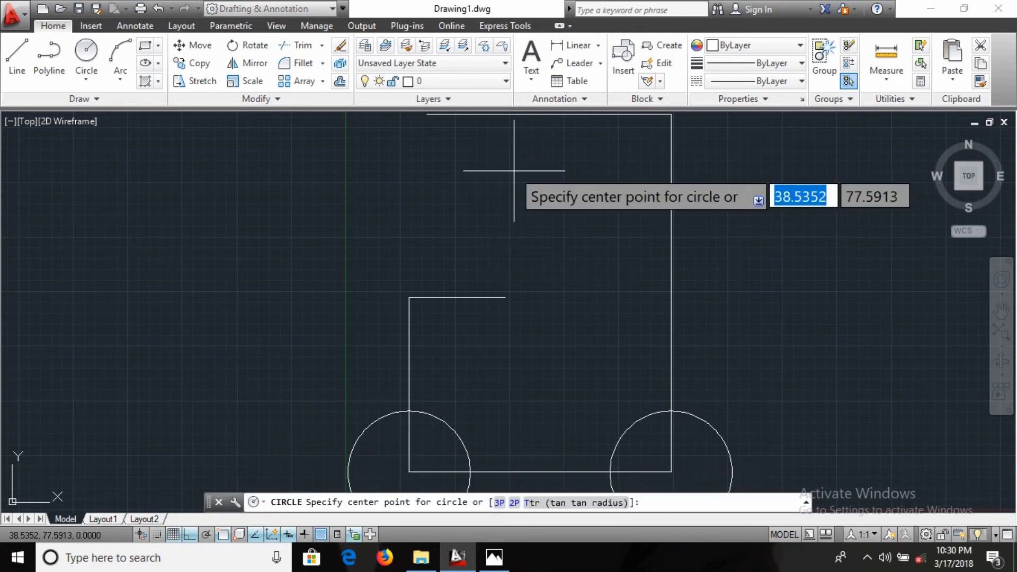
{"action": "left_click", "coordinate": [427, 115]}
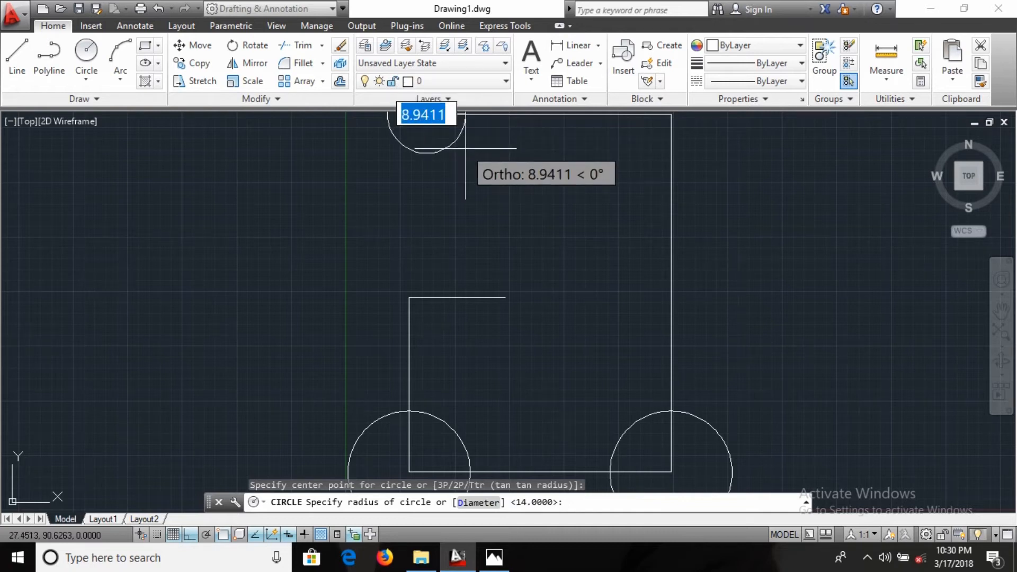
{"action": "key", "text": "Return"}
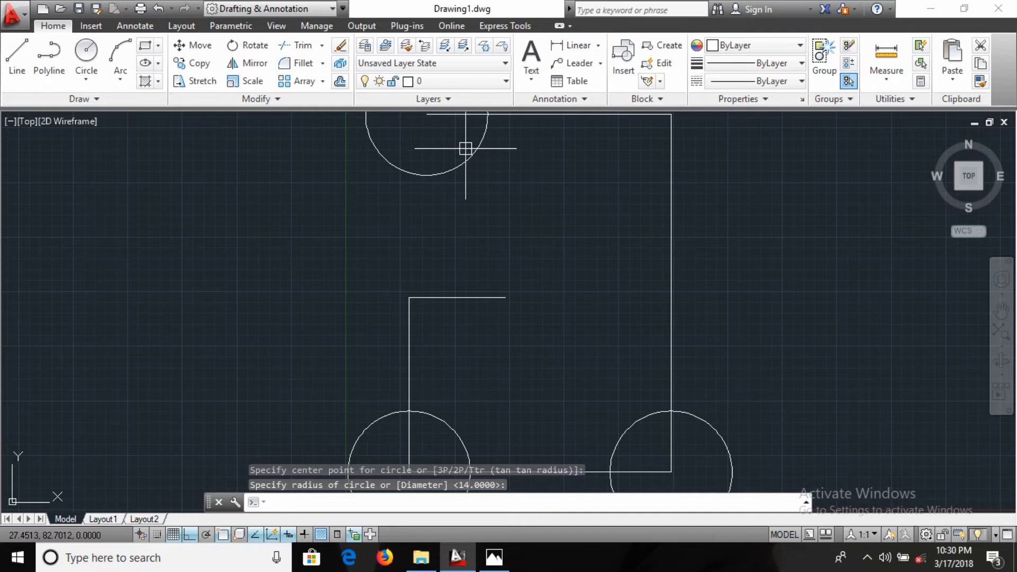
Bring all three circles into view and check the outer radii around the 28-diameter holes on the Housing reference image in Photos.
{"action": "type", "text": "z"}
{"action": "key", "text": "Return"}
{"action": "type", "text": "a"}
{"action": "key", "text": "Return"}
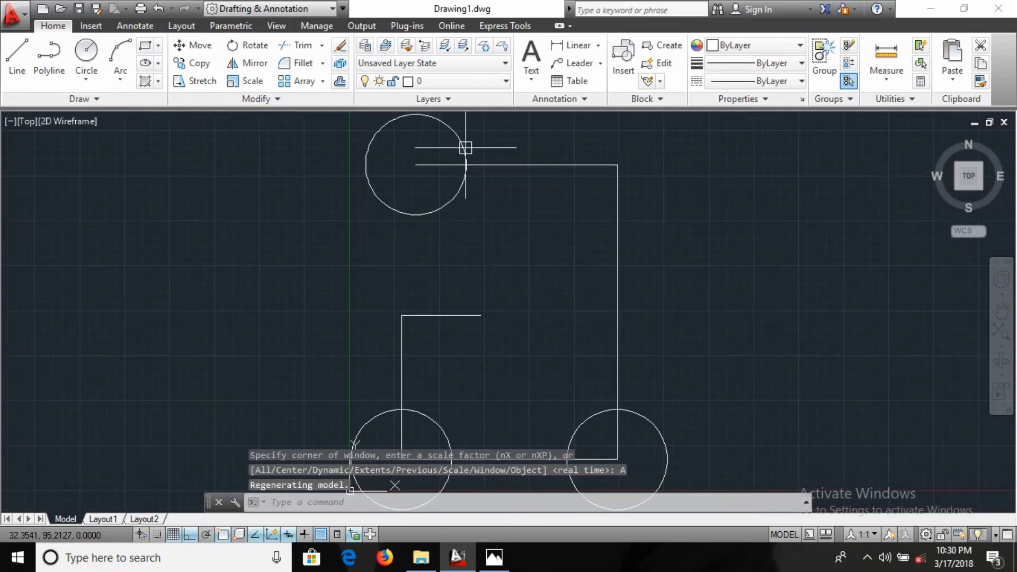
{"action": "scroll", "coordinate": [466, 148], "scroll_direction": "down", "scroll_amount": 4}
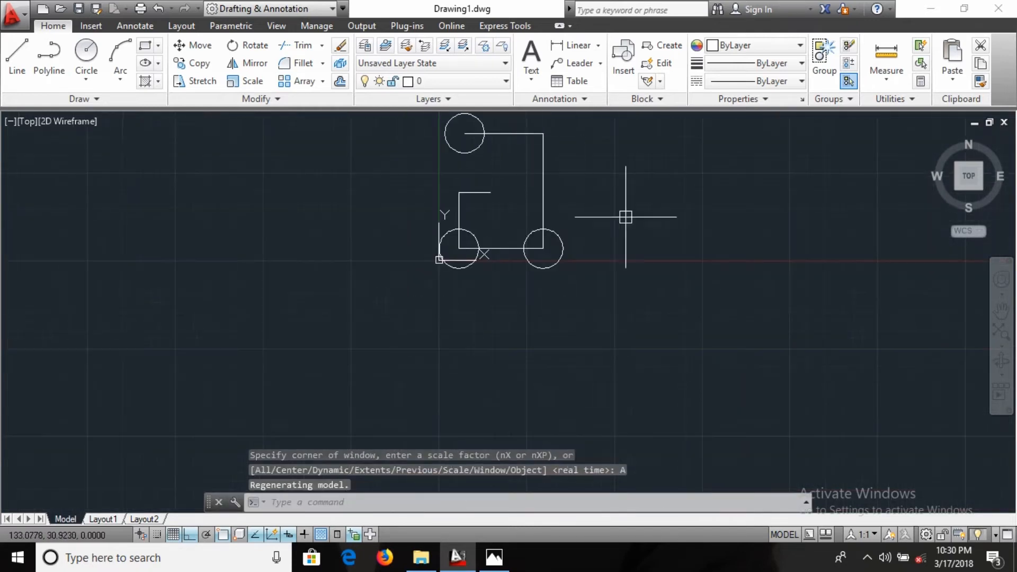
{"action": "middle_click_drag", "start_coordinate": [705, 283], "coordinate": [698, 409]}
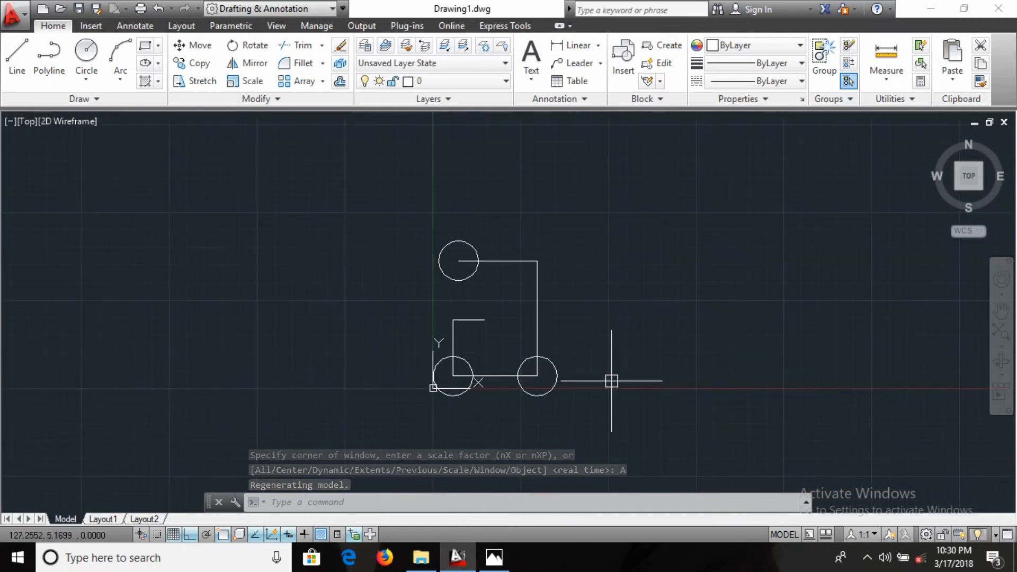
{"action": "scroll", "coordinate": [611, 380], "scroll_direction": "up", "scroll_amount": 2}
{"action": "mouse_move", "coordinate": [612, 380]}
{"action": "middle_mouse_down"}
{"action": "mouse_move", "coordinate": [756, 329]}
{"action": "mouse_move", "coordinate": [772, 359]}
{"action": "mouse_move", "coordinate": [763, 357]}
{"action": "middle_mouse_up"}
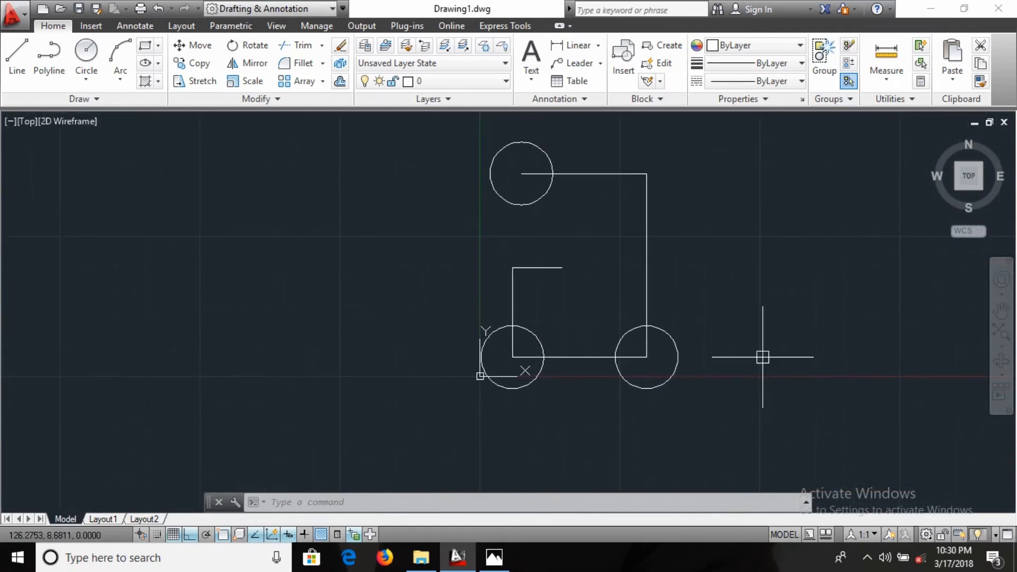
{"action": "key", "text": "alt+Tab"}
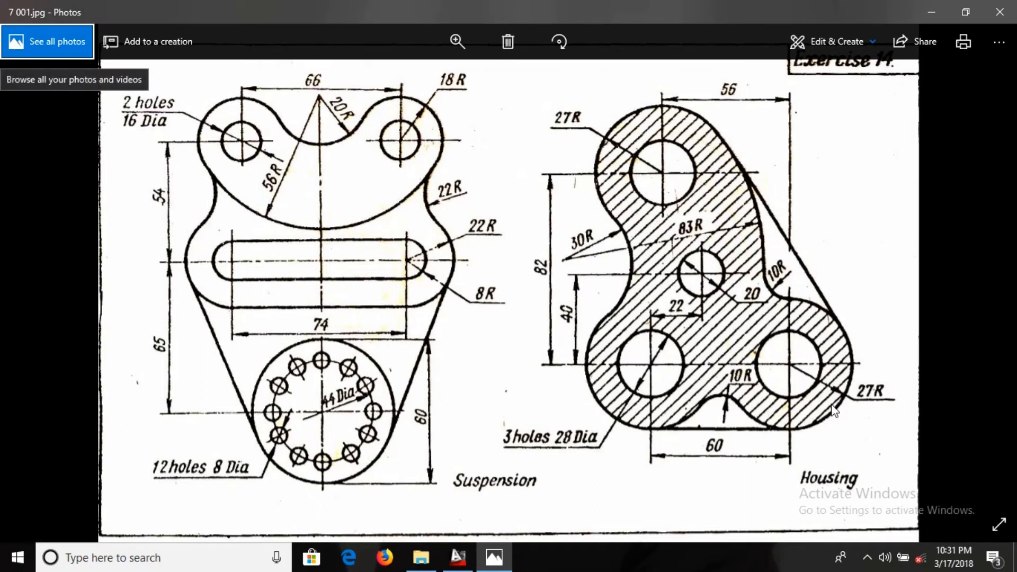
{"action": "key", "text": "alt+Tab"}
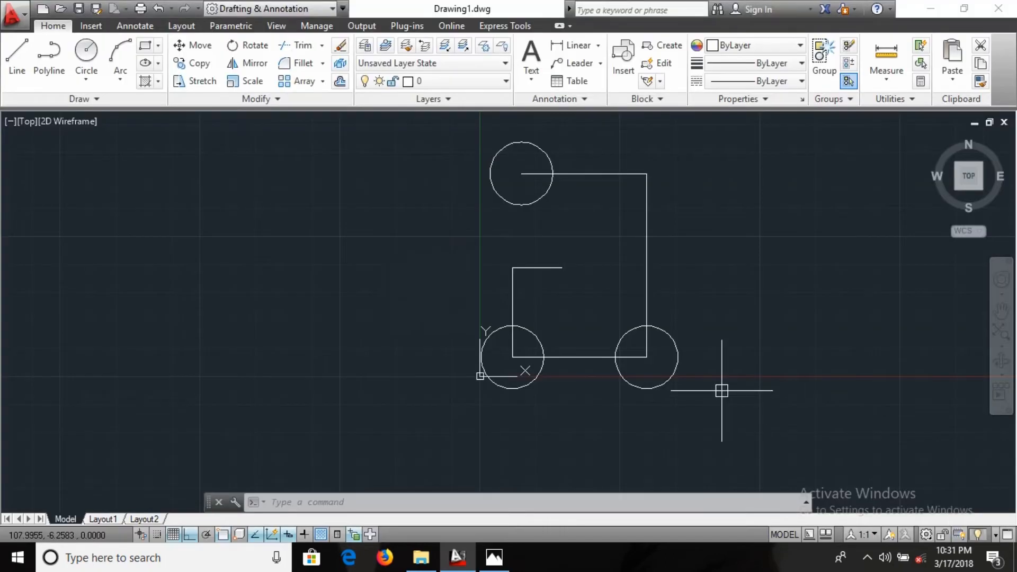
Draw a circle of radius 27 concentric with the lower-left 28-diameter hole.
{"action": "type", "text": "c"}
{"action": "key", "text": "Return"}
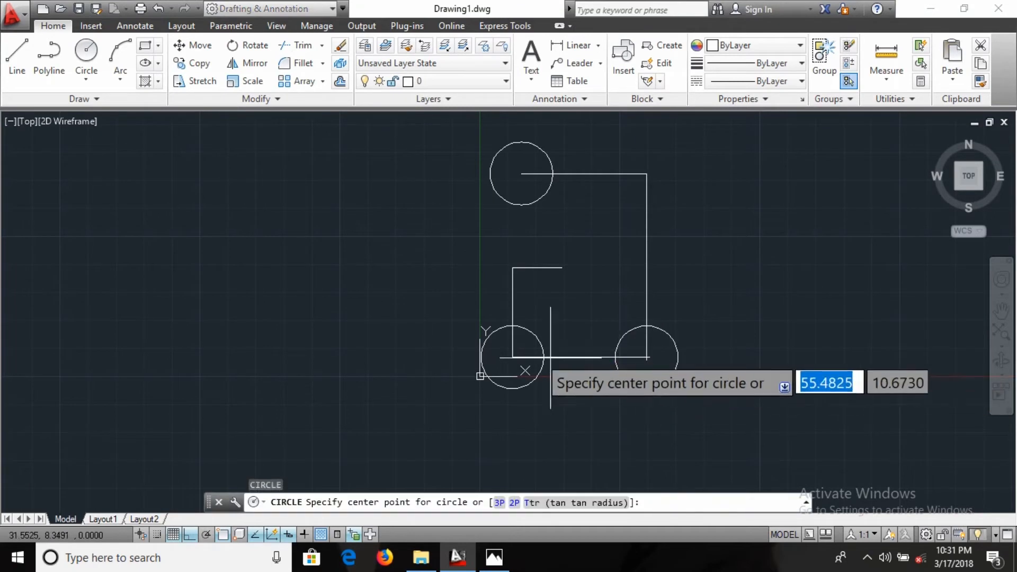
{"action": "left_click", "coordinate": [512, 357]}
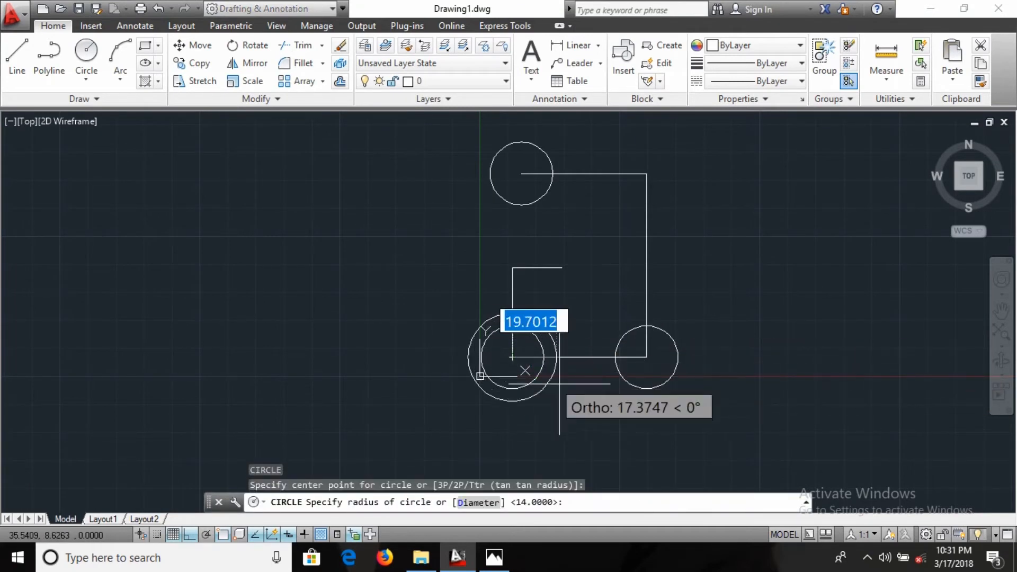
{"action": "type", "text": "27"}
{"action": "key", "text": "Return"}
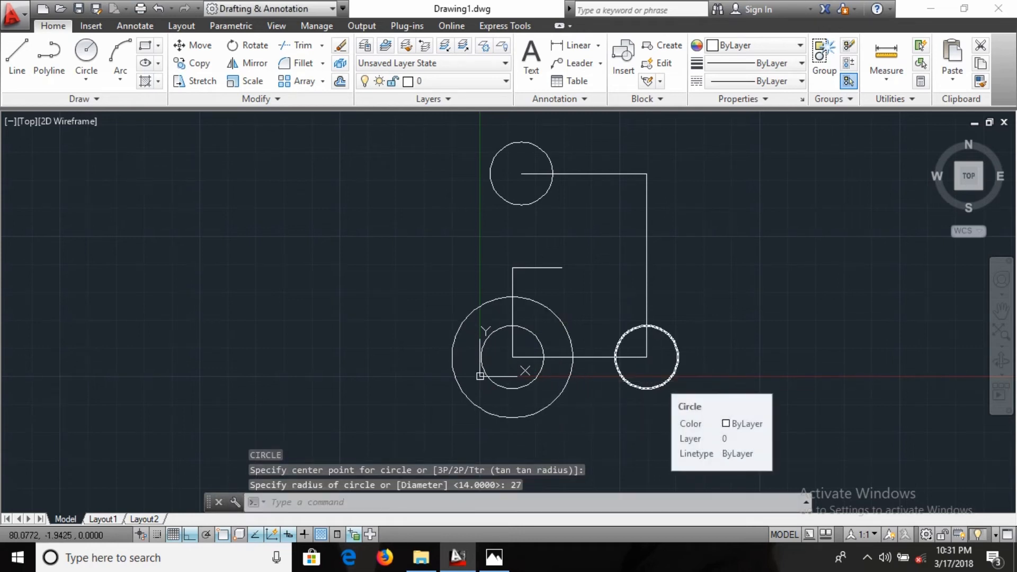
Draw circles of radius 27 concentric with the lower-right and upper 28-diameter holes.
{"action": "key", "text": "Return"}
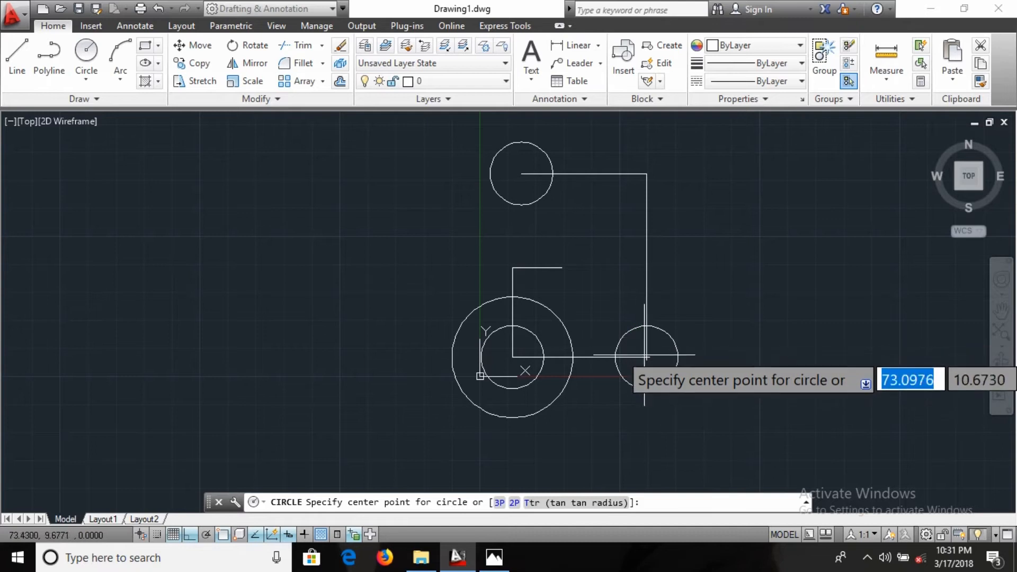
{"action": "left_click", "coordinate": [646, 359]}
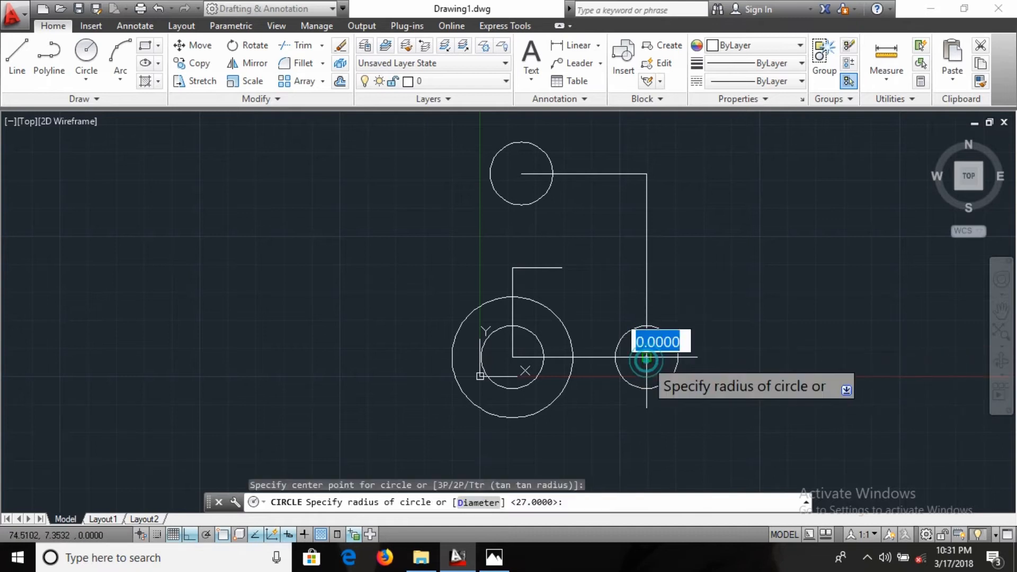
{"action": "left_click", "coordinate": [707, 404]}
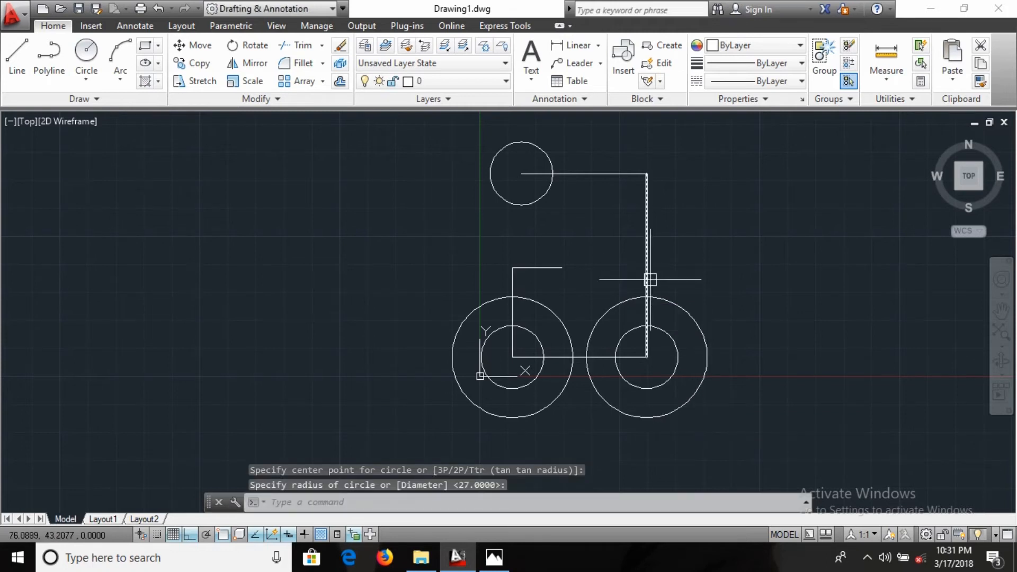
{"action": "key", "text": "Return"}
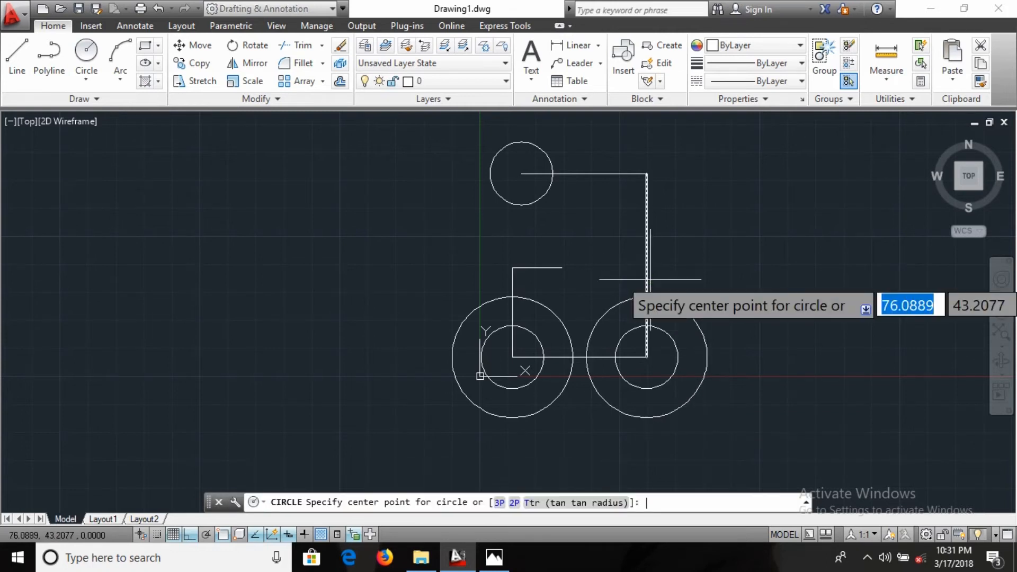
{"action": "left_click", "coordinate": [523, 173]}
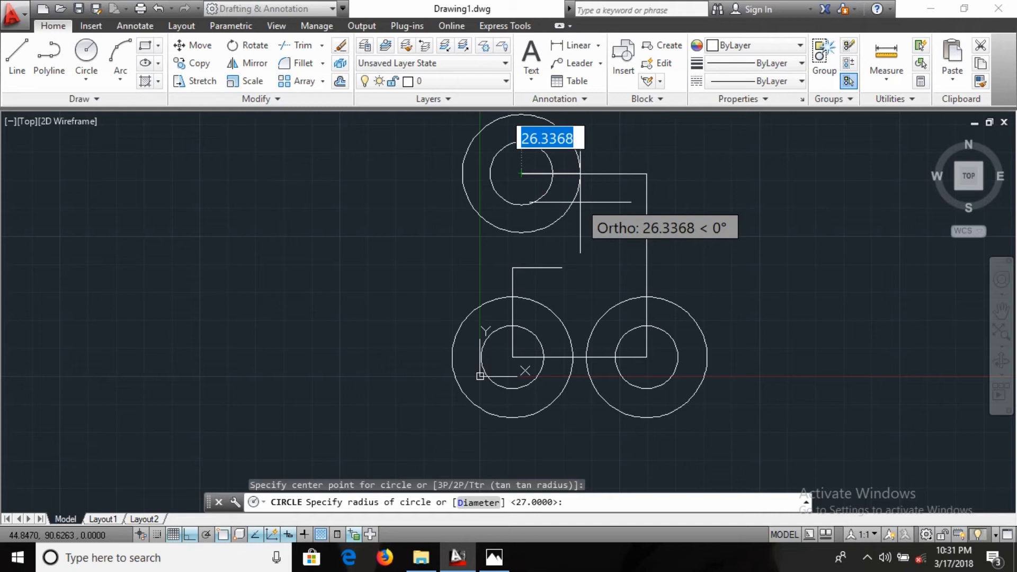
{"action": "left_click", "coordinate": [580, 201]}
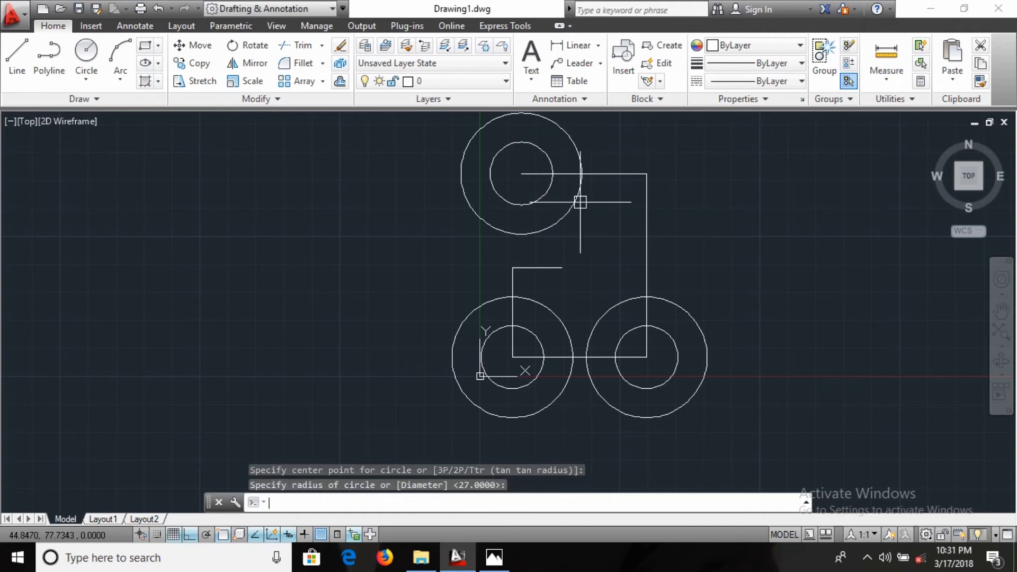
Check the central hole on the reference image in Photos and draw a circle of diameter 20 centred on the short horizontal line's right end.
{"action": "key", "text": "alt+Tab"}
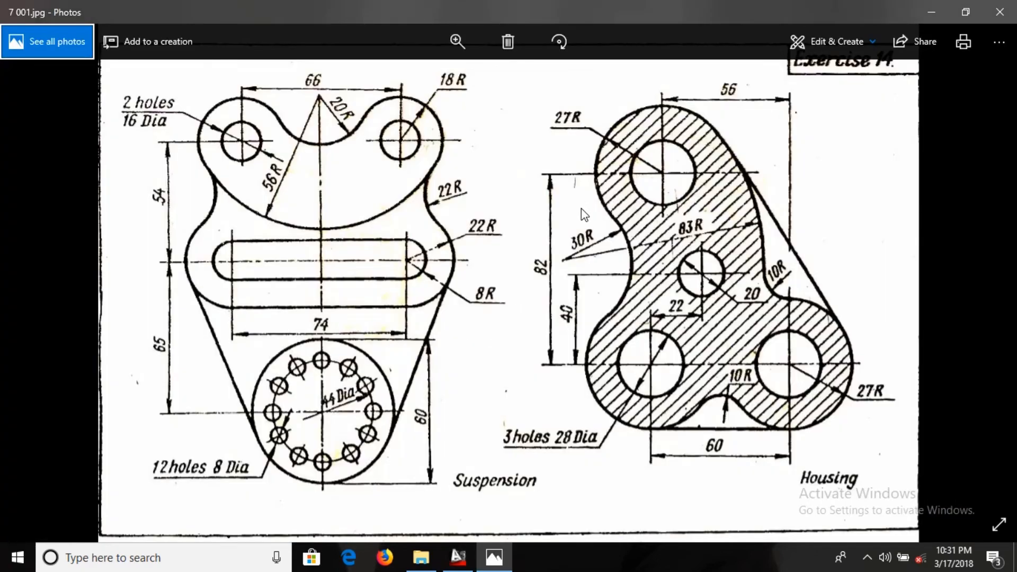
{"action": "key", "text": "alt+Tab"}
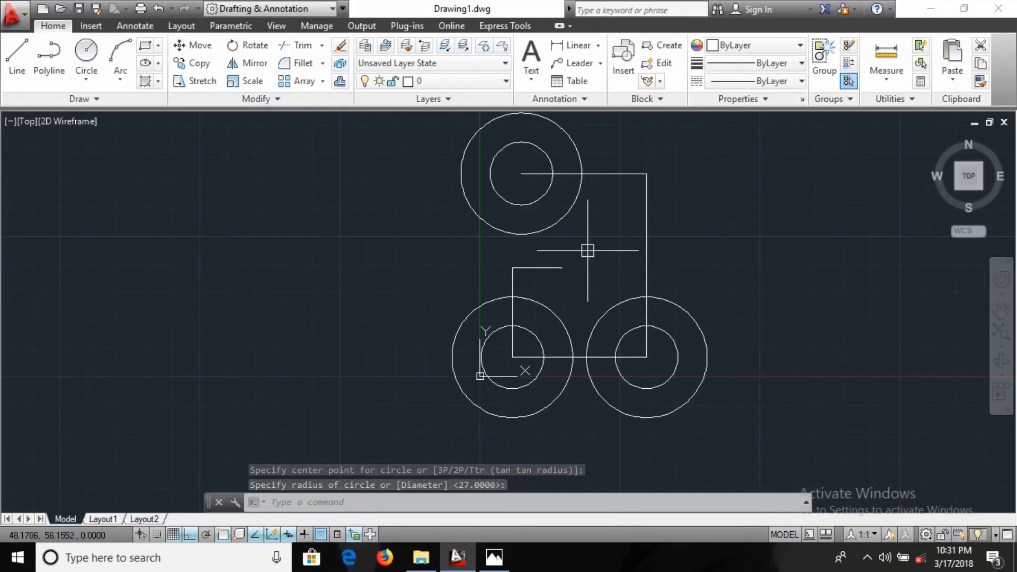
{"action": "key", "text": "alt+Tab"}
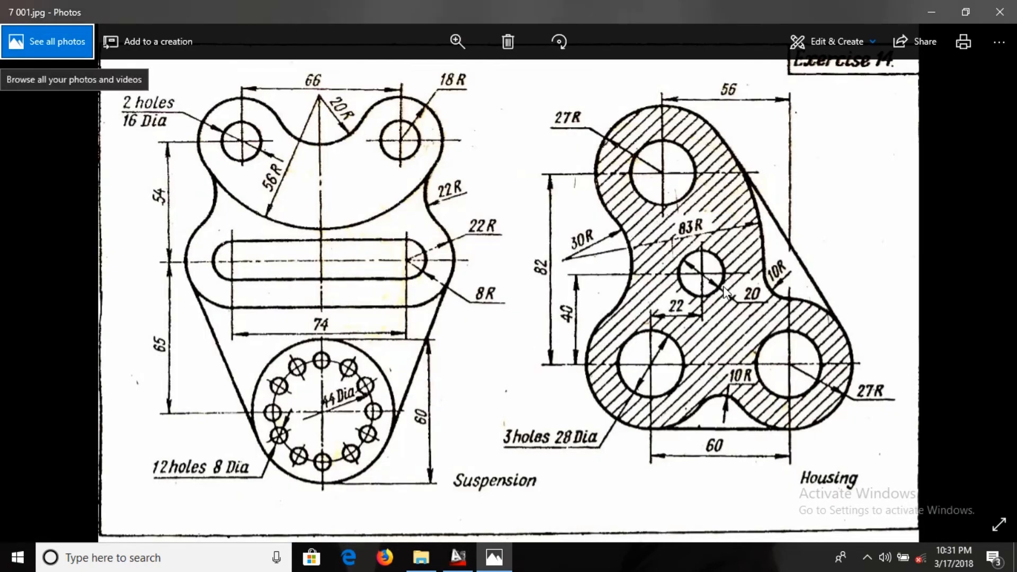
{"action": "key", "text": "alt+Tab"}
{"action": "type", "text": "c"}
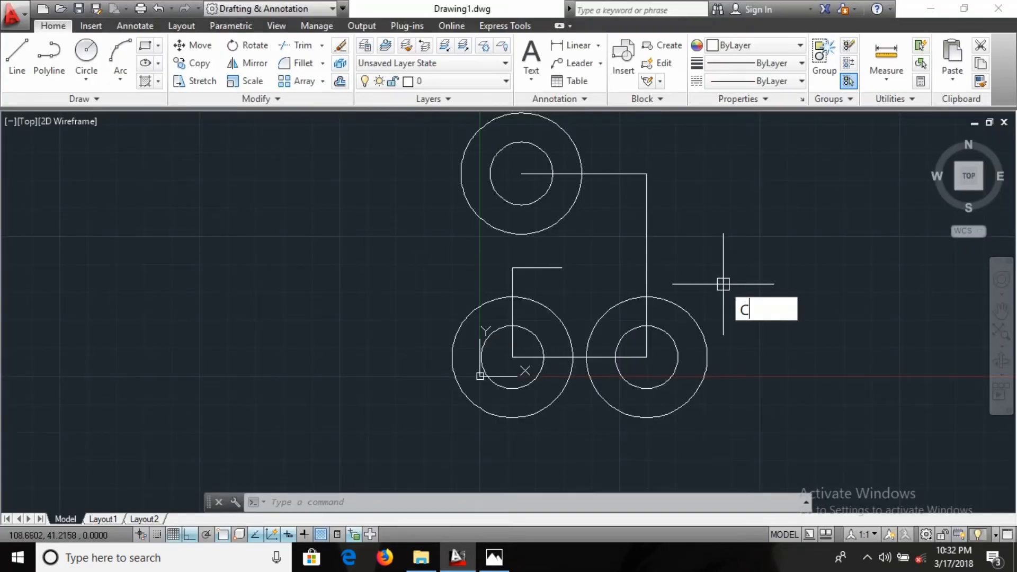
{"action": "key", "text": "Return"}
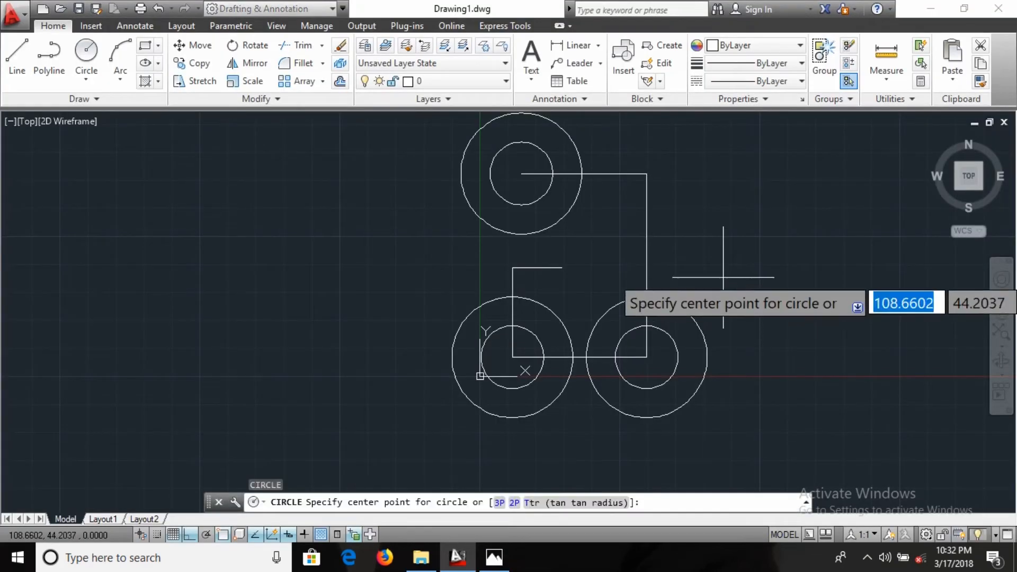
{"action": "left_click", "coordinate": [562, 268]}
{"action": "type", "text": "D"}
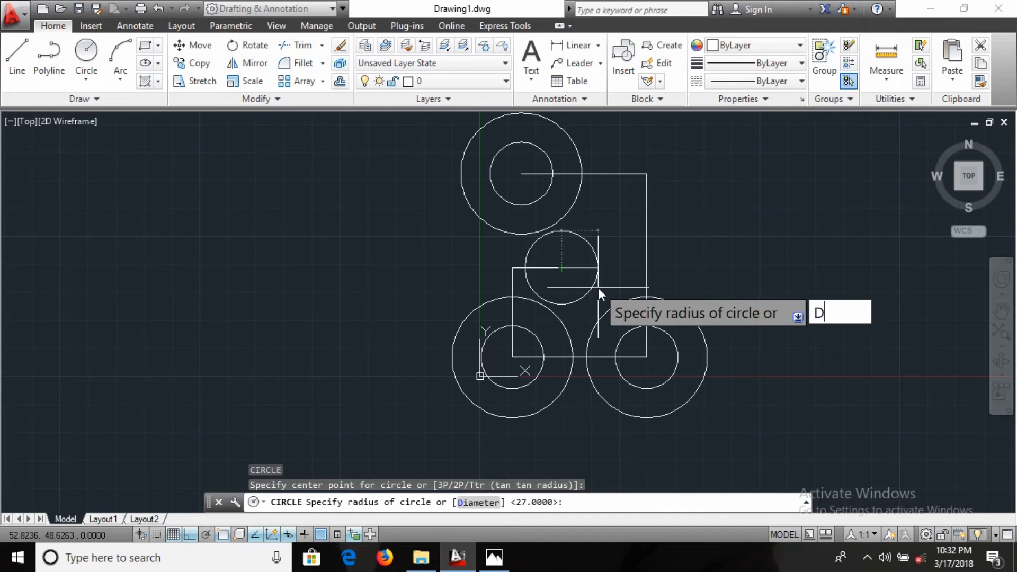
{"action": "key", "text": "Return"}
{"action": "type", "text": "20"}
{"action": "key", "text": "Return"}
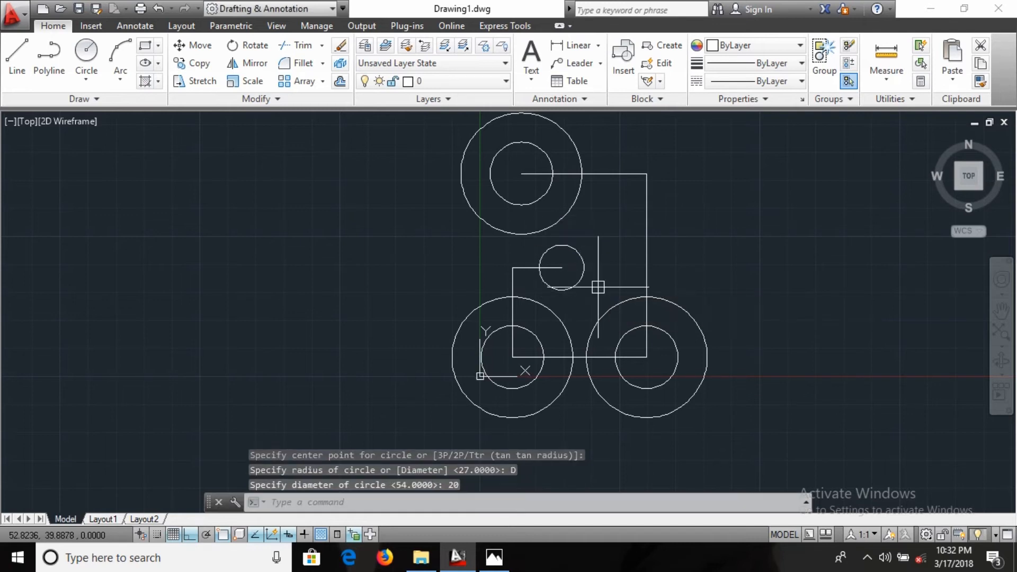
Delete the five straight layout lines that connect the circle centres.
{"action": "left_click", "coordinate": [518, 284]}
{"action": "left_click", "coordinate": [527, 267]}
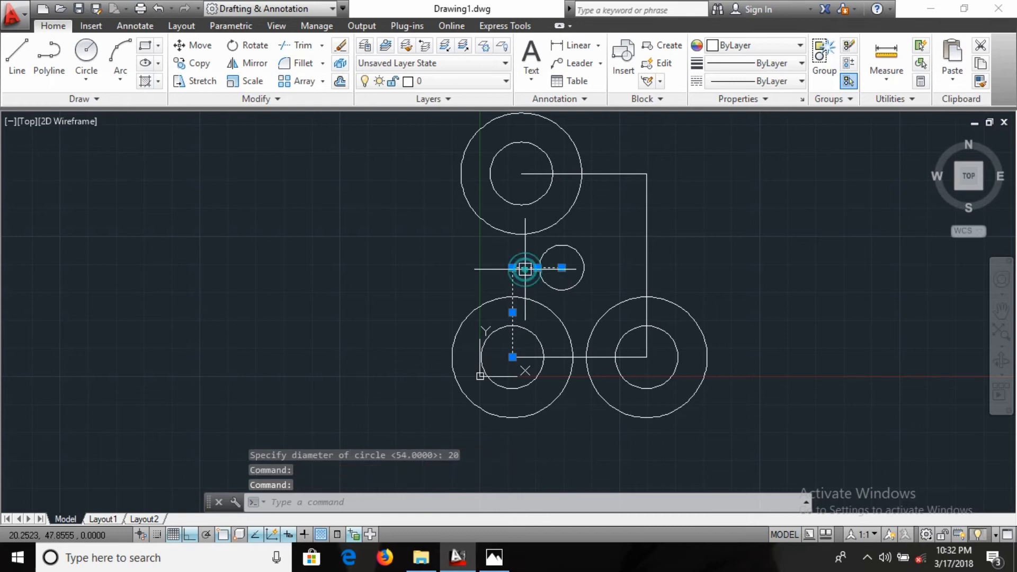
{"action": "left_click", "coordinate": [615, 172]}
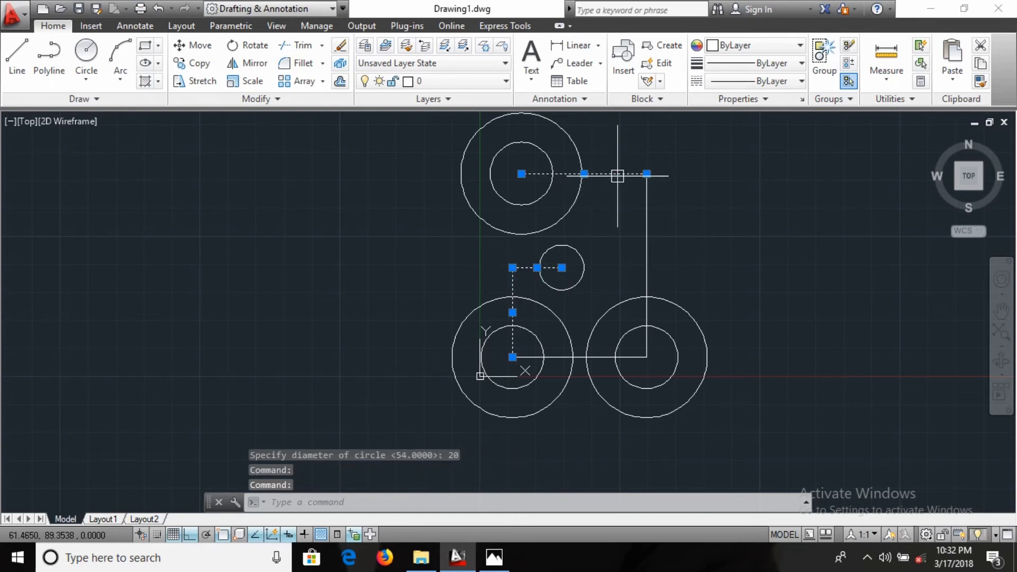
{"action": "left_click", "coordinate": [646, 221]}
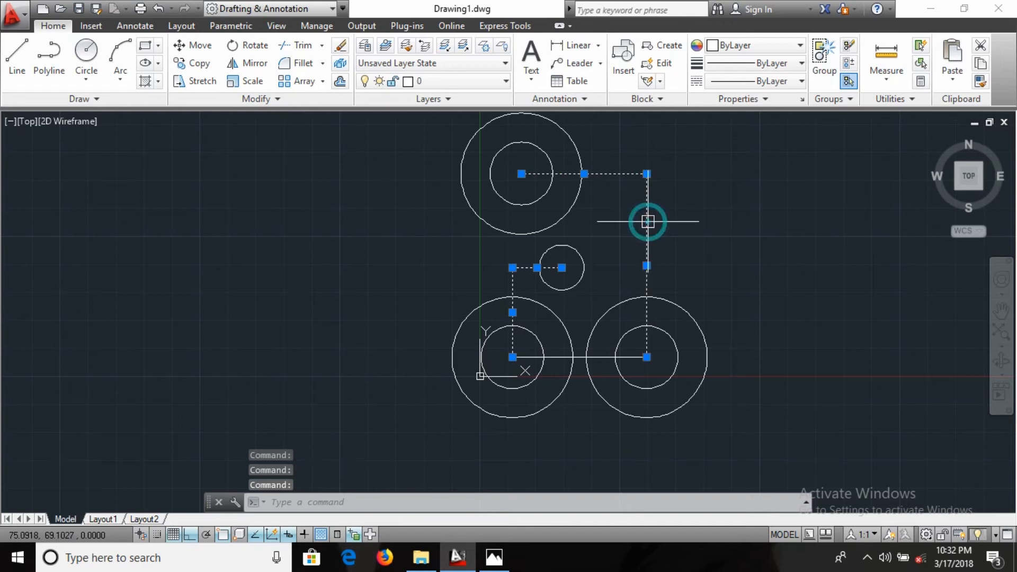
{"action": "left_click", "coordinate": [603, 357]}
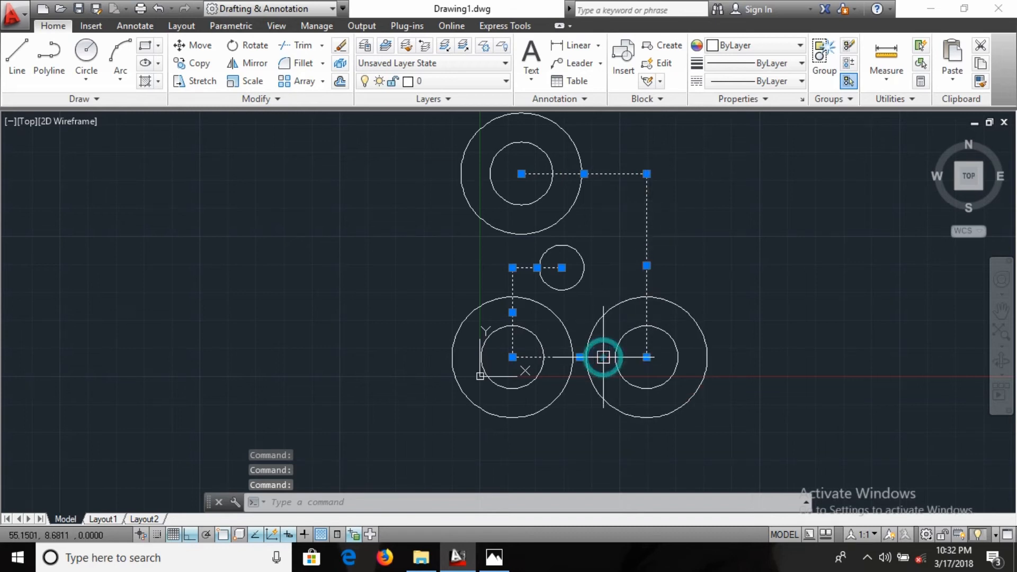
{"action": "key", "text": "Delete"}
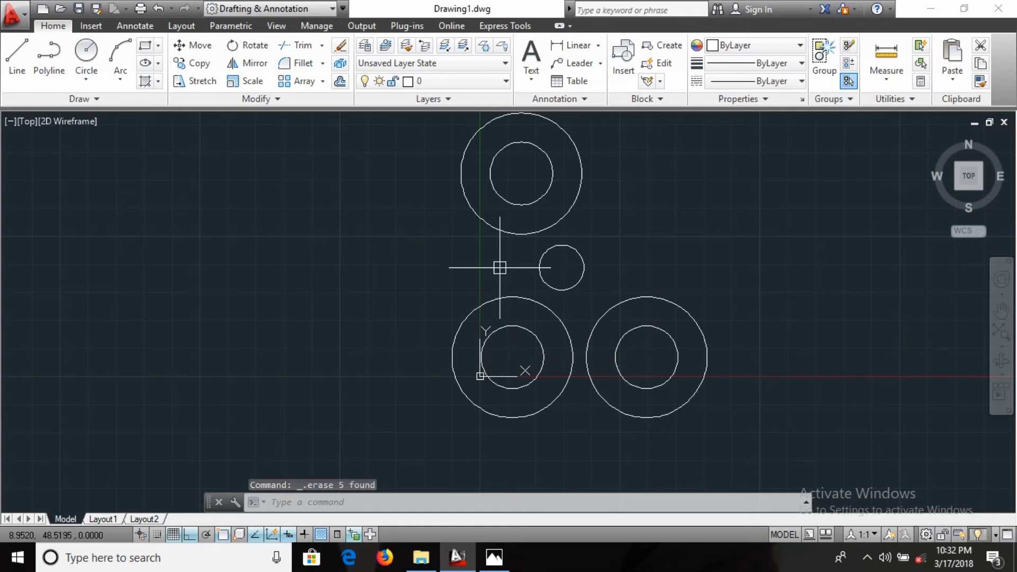
Draw a tangent-tangent-radius circle of radius 30 touching the left sides of the lower-left and upper outer circles.
{"action": "type", "text": "c"}
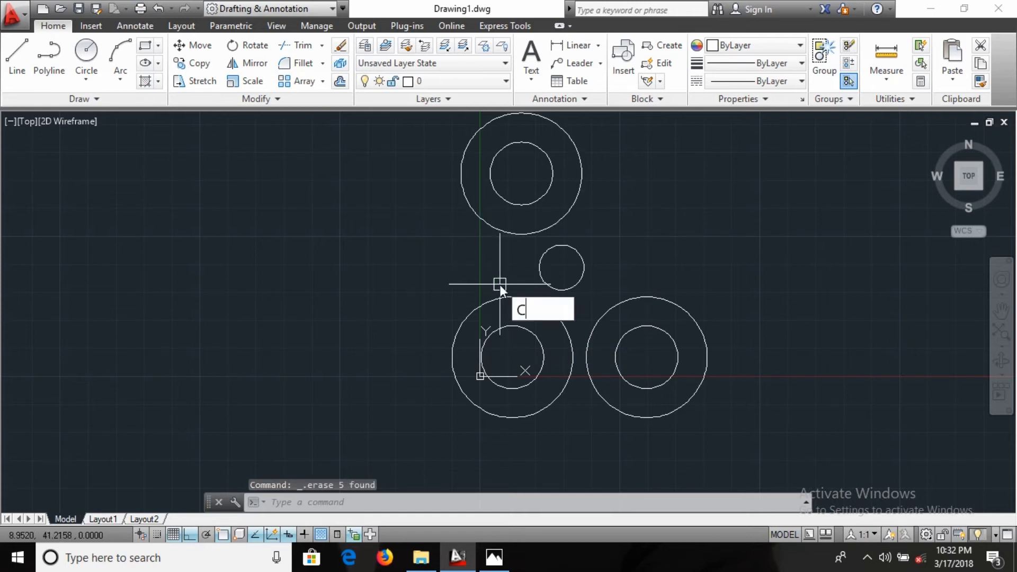
{"action": "key", "text": "Return"}
{"action": "type", "text": "T"}
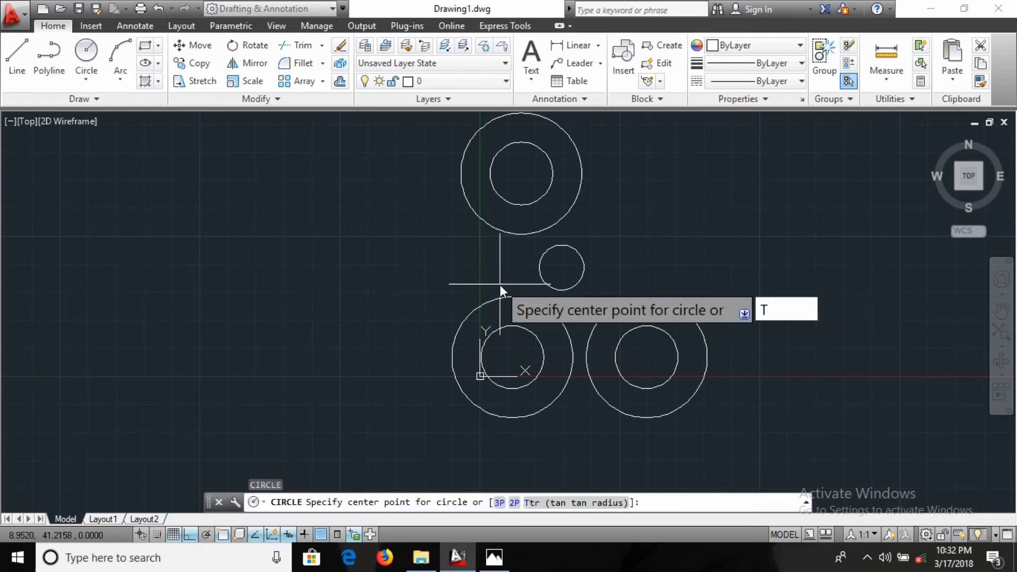
{"action": "key", "text": "Return"}
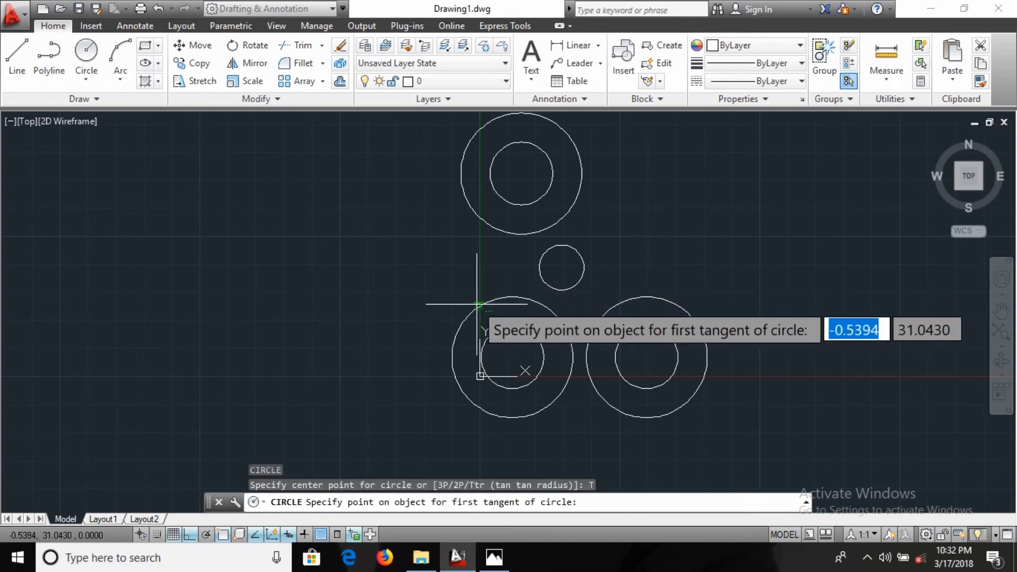
{"action": "left_click", "coordinate": [479, 305]}
{"action": "left_click", "coordinate": [468, 218]}
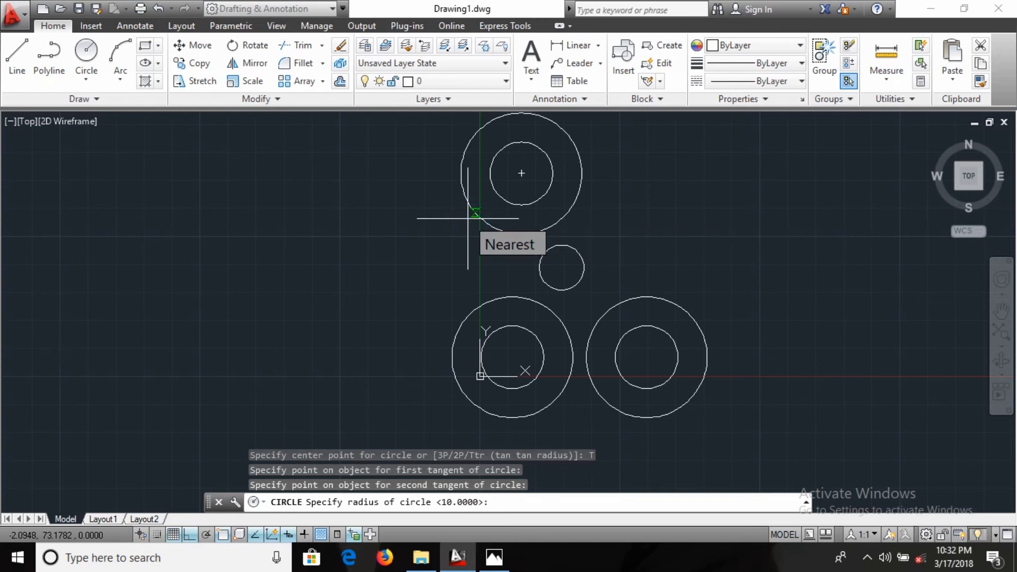
{"action": "type", "text": "30"}
{"action": "key", "text": "Return"}
Trim the outer part of the radius 30 circle, keeping only the arc between the upper and lower-left outer circles.
{"action": "type", "text": "TR"}
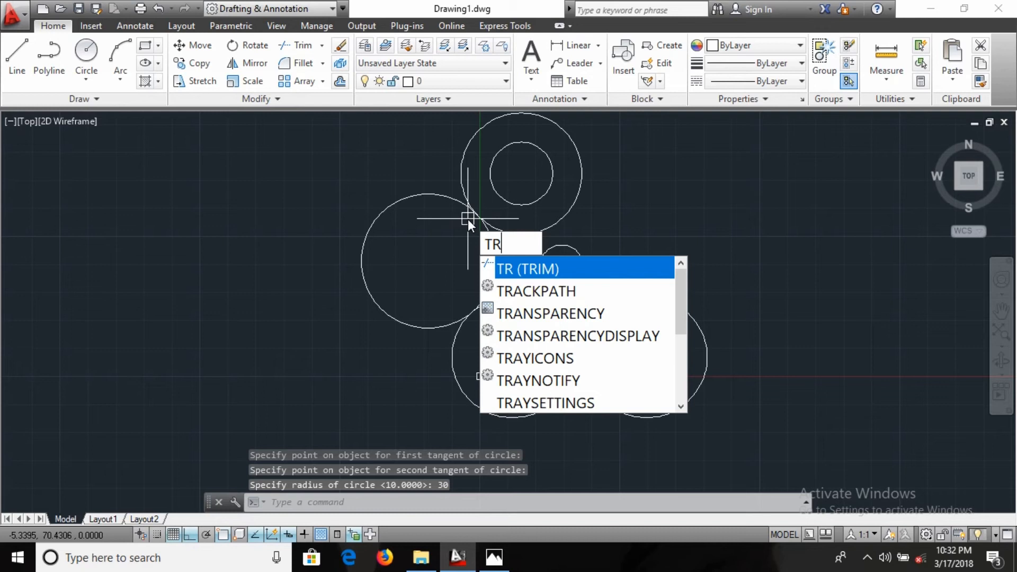
{"action": "key", "text": "Return"}
{"action": "key", "text": "Return"}
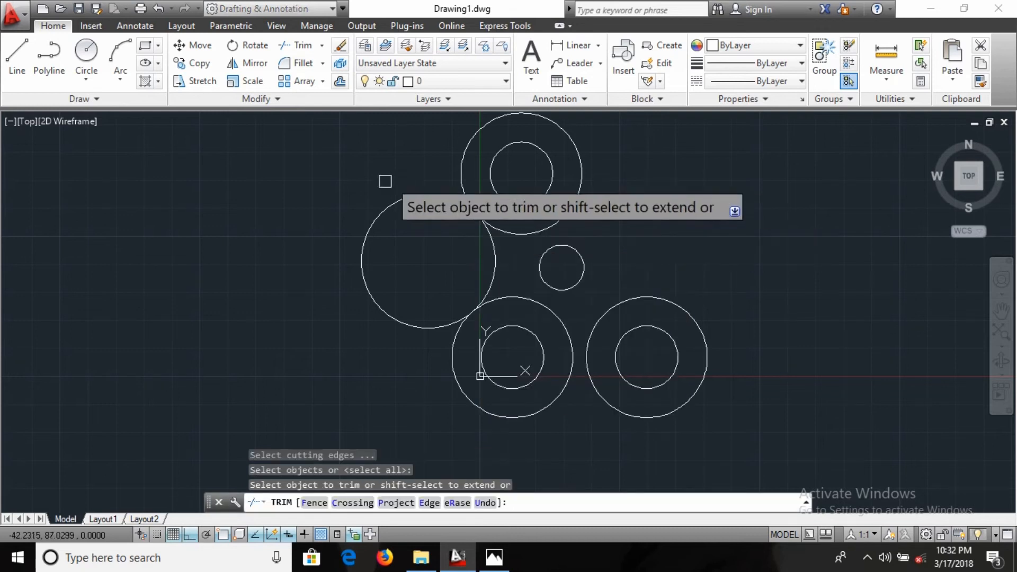
{"action": "left_click", "coordinate": [379, 215]}
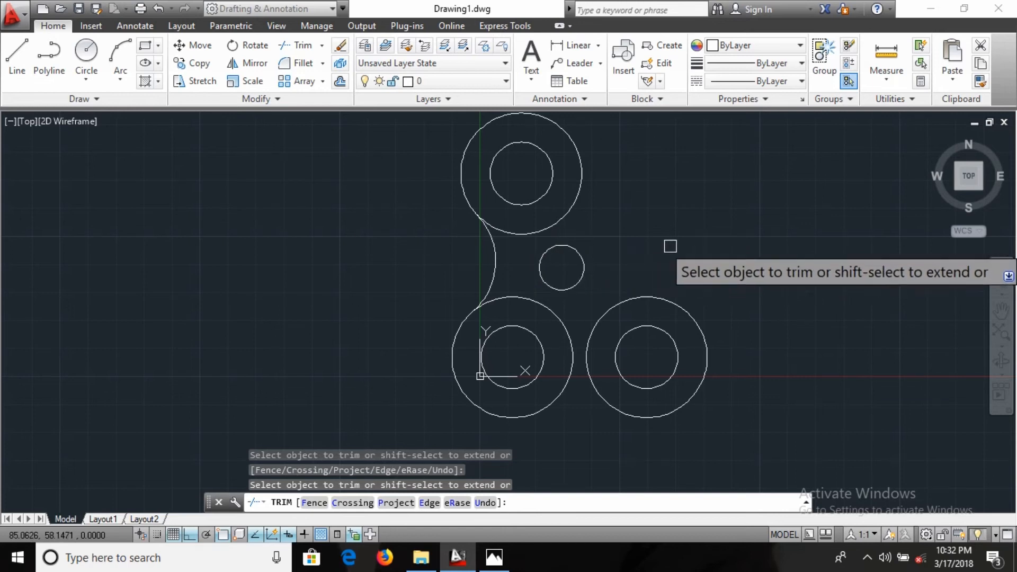
{"action": "key", "text": "Escape"}
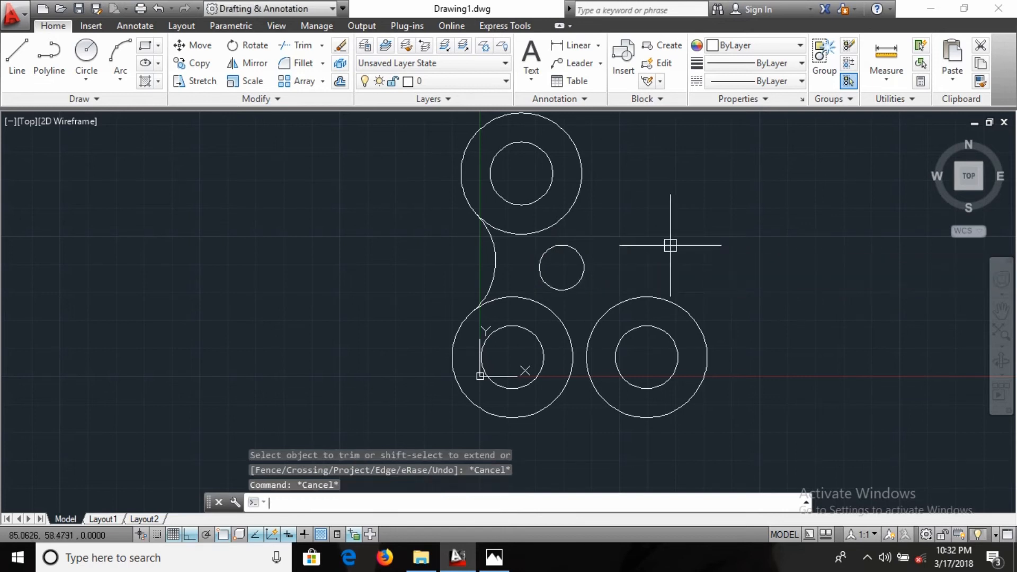
Draw a tangent-tangent-radius circle of radius 10 touching the facing lower sides of the two bottom outer circles.
{"action": "type", "text": "c"}
{"action": "key", "text": "Return"}
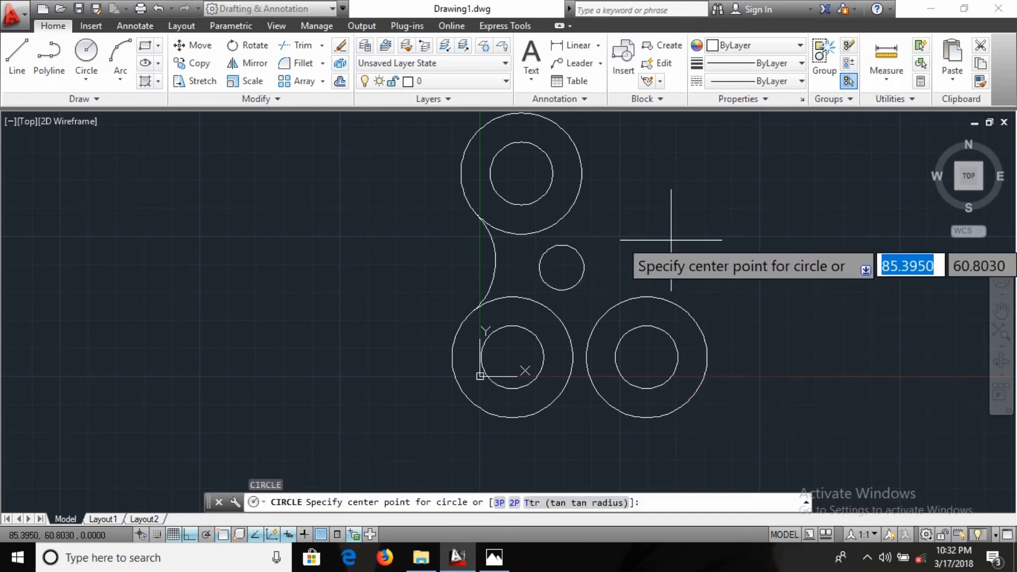
{"action": "key", "text": "Return"}
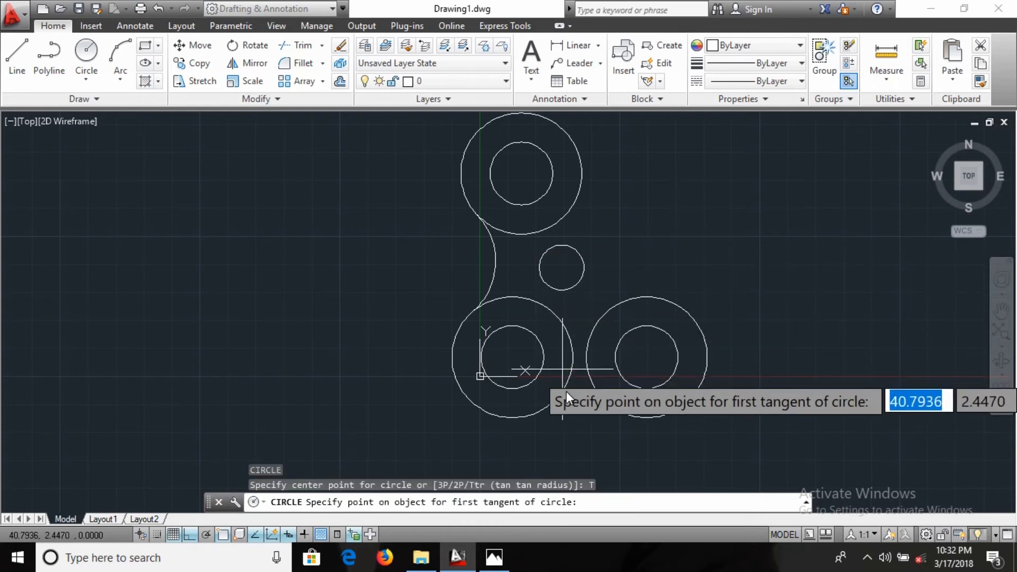
{"action": "left_click", "coordinate": [571, 375]}
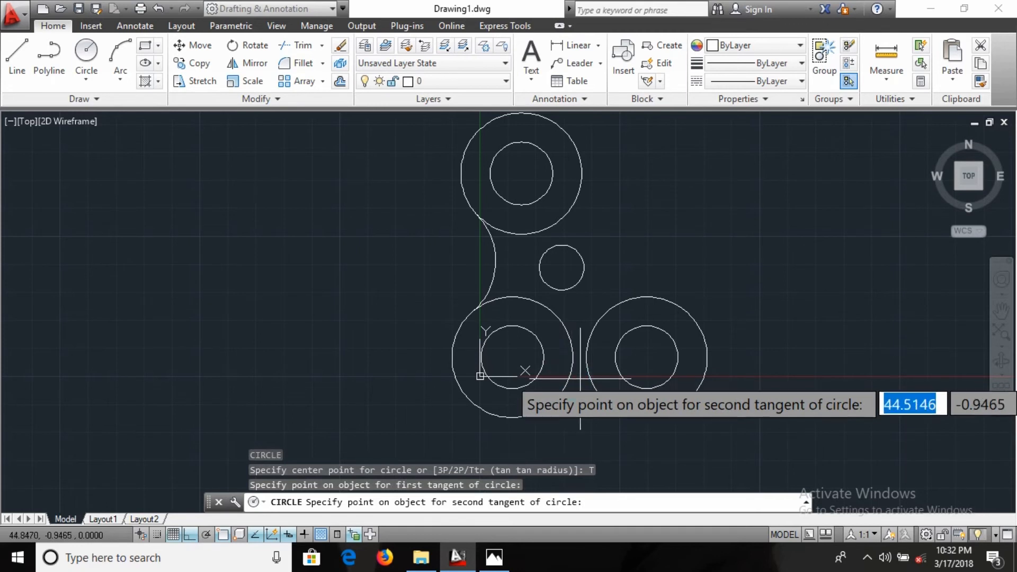
{"action": "left_click", "coordinate": [589, 378]}
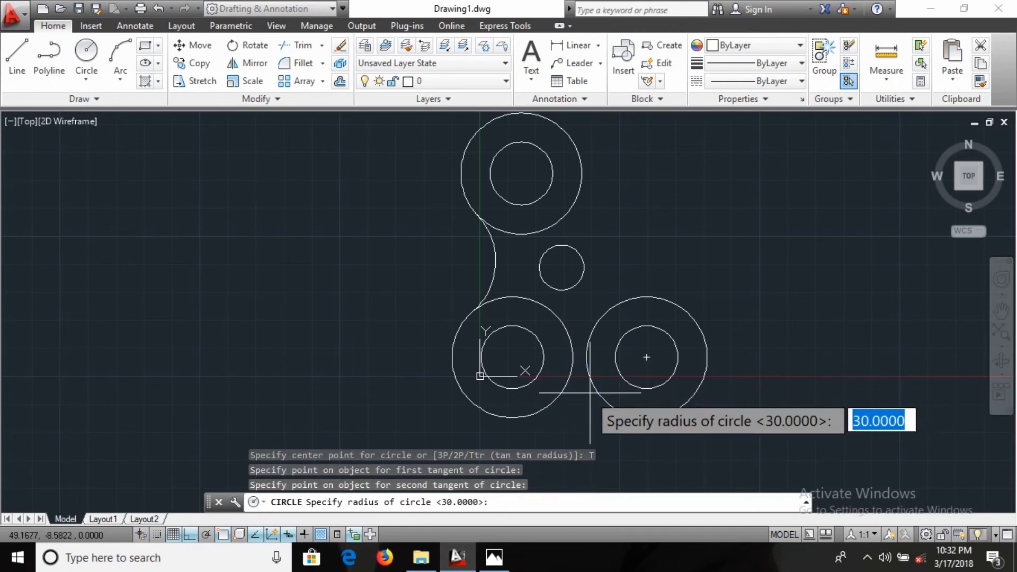
{"action": "type", "text": "10"}
{"action": "key", "text": "Return"}
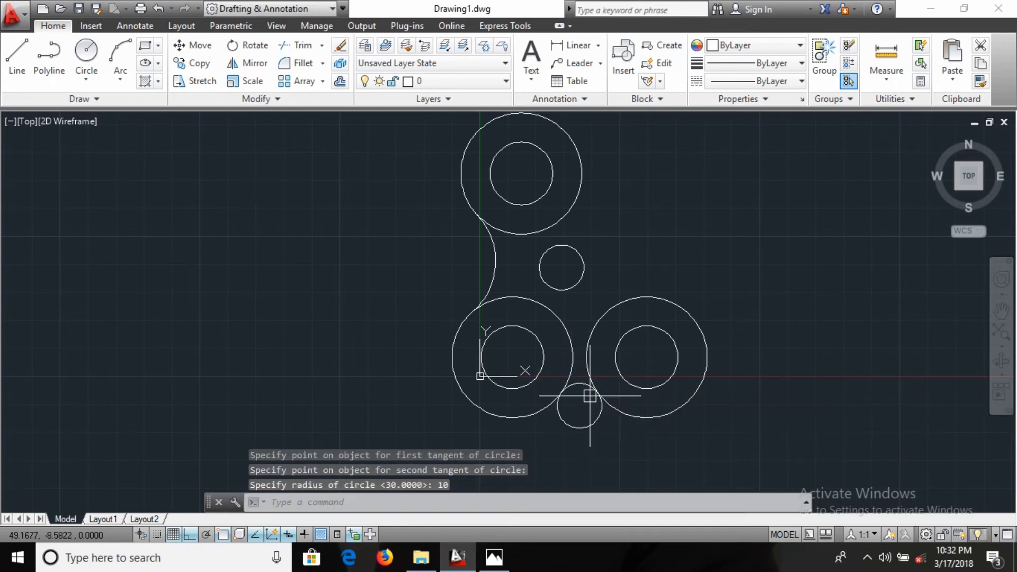
{"action": "type", "text": "TR"}
{"action": "key", "text": "Return"}
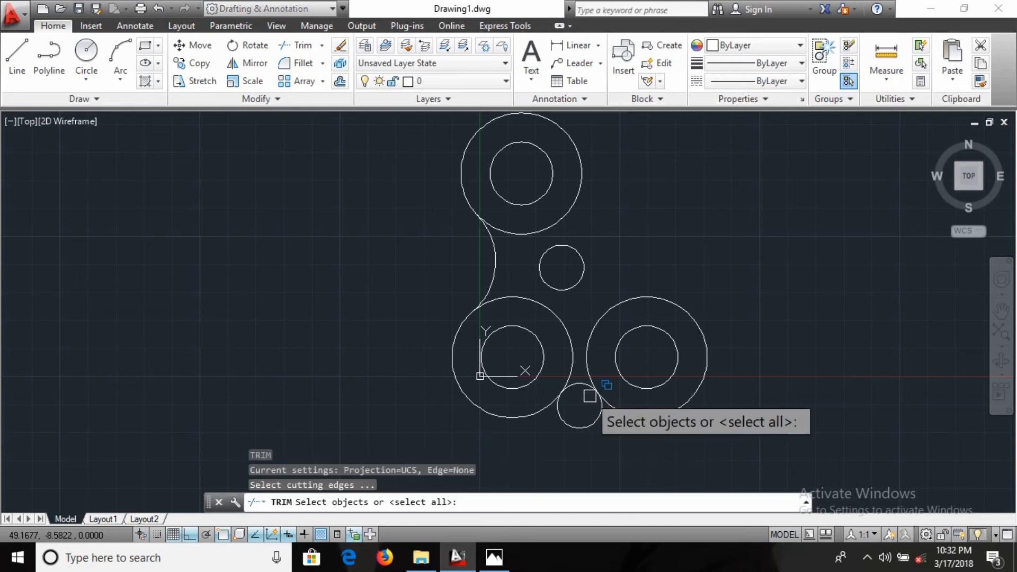
{"action": "left_click", "coordinate": [580, 427]}
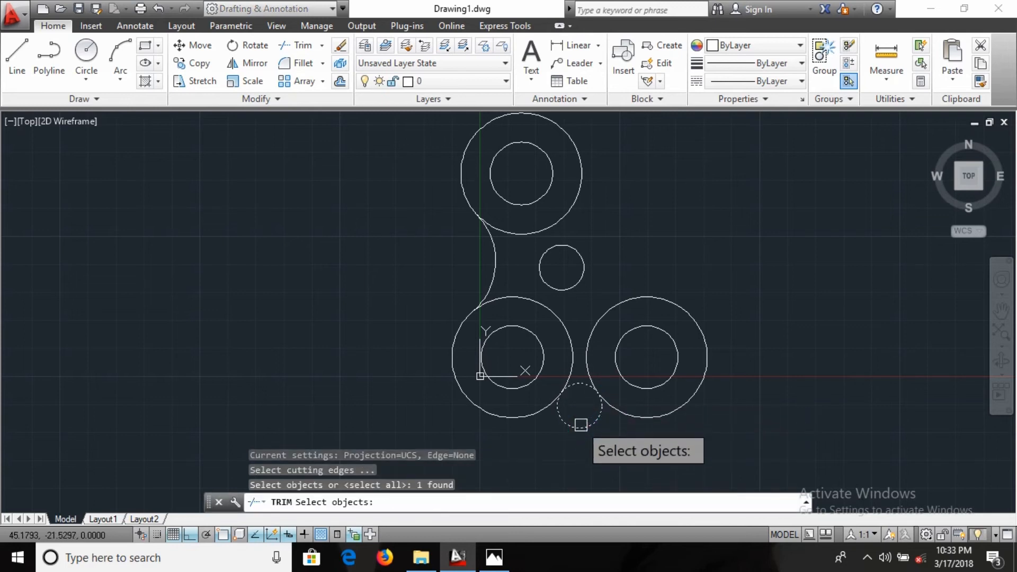
{"action": "key", "text": "Escape"}
{"action": "key", "text": "Escape"}
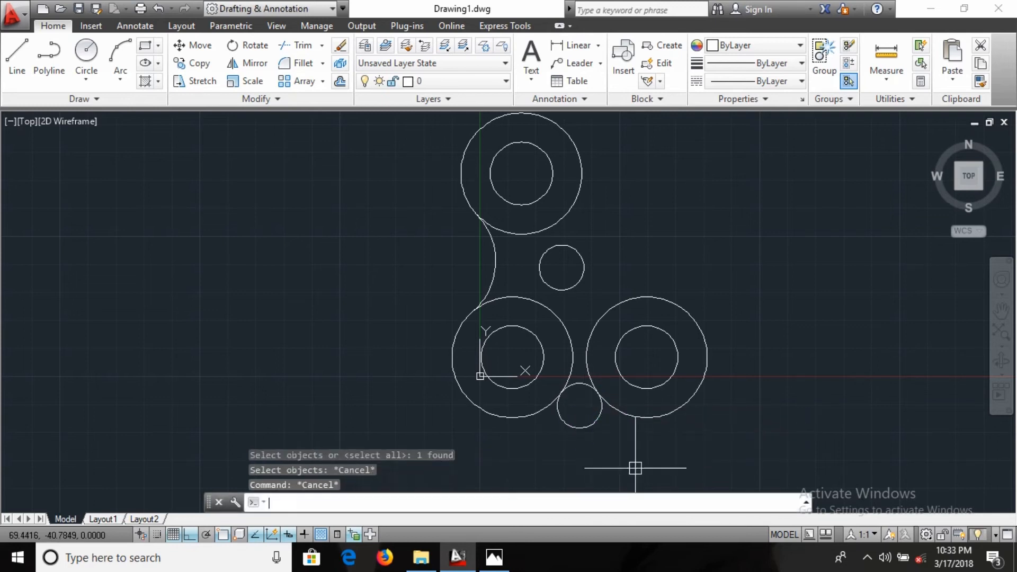
{"action": "type", "text": "TR"}
{"action": "key", "text": "Return"}
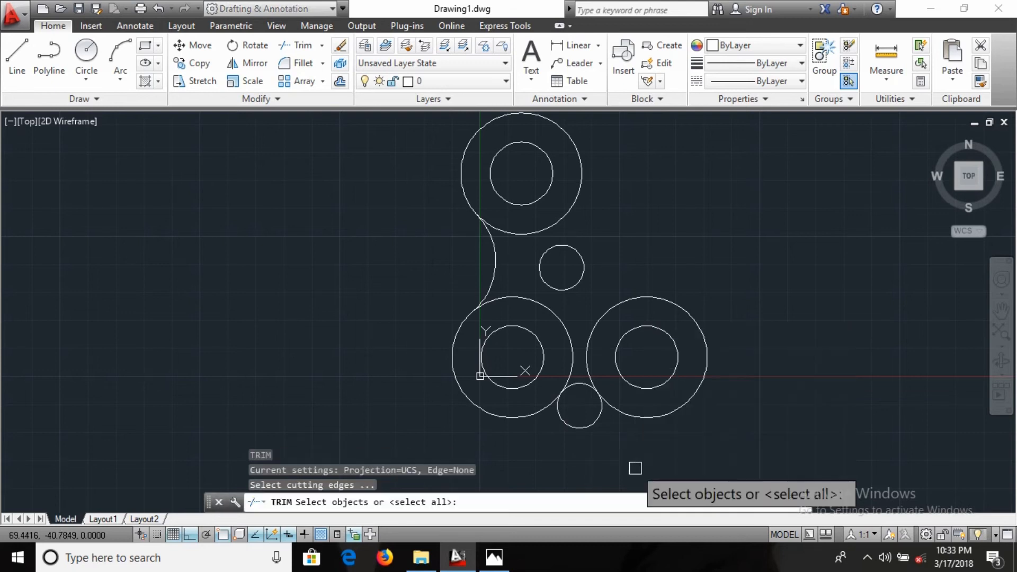
{"action": "left_click", "coordinate": [589, 431]}
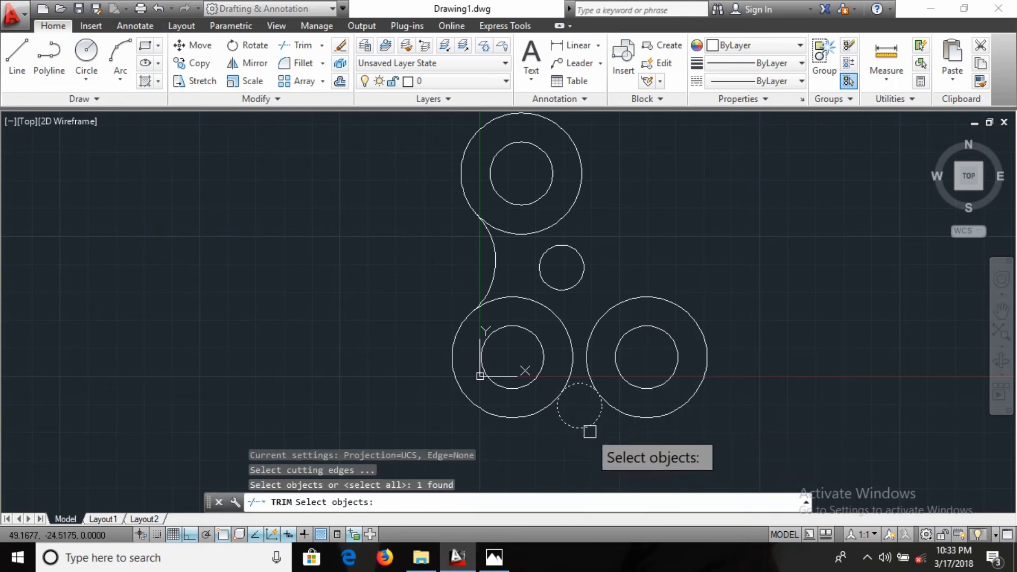
{"action": "key", "text": "Escape"}
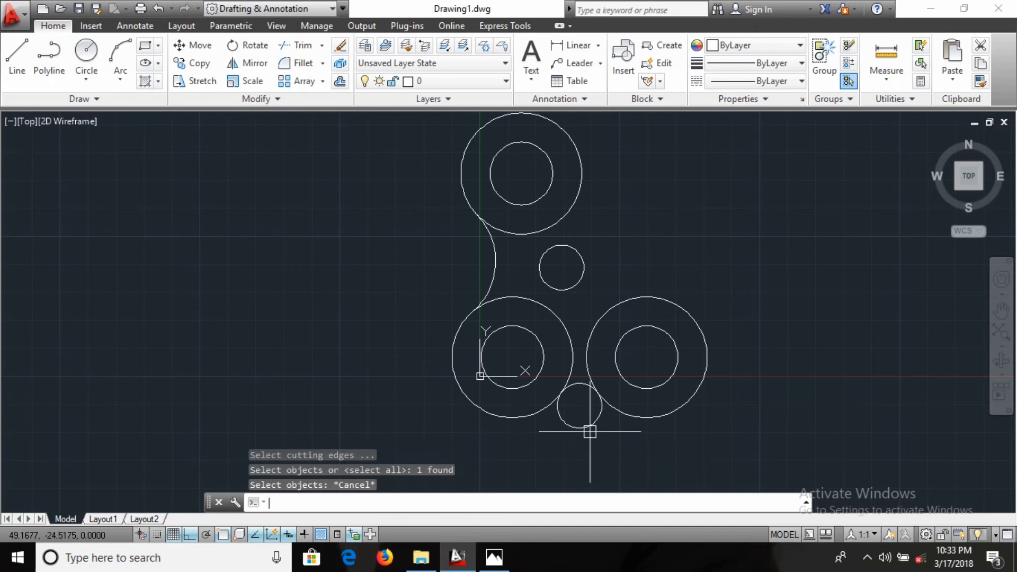
Trim the lower part of the radius 10 circle, keeping only the arc joining the two bottom outer circles.
{"action": "type", "text": "TR"}
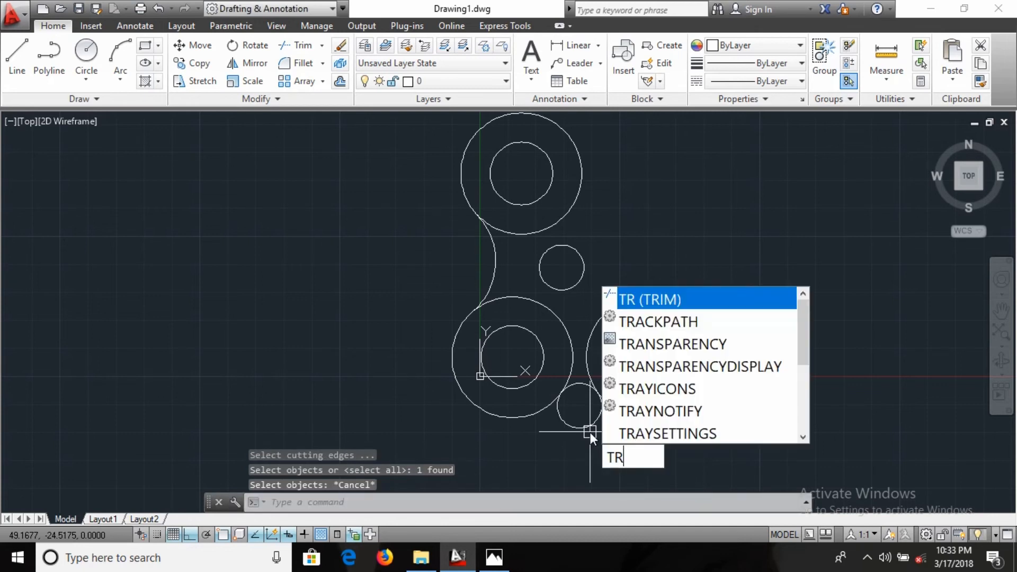
{"action": "key", "text": "Return"}
{"action": "key", "text": "Return"}
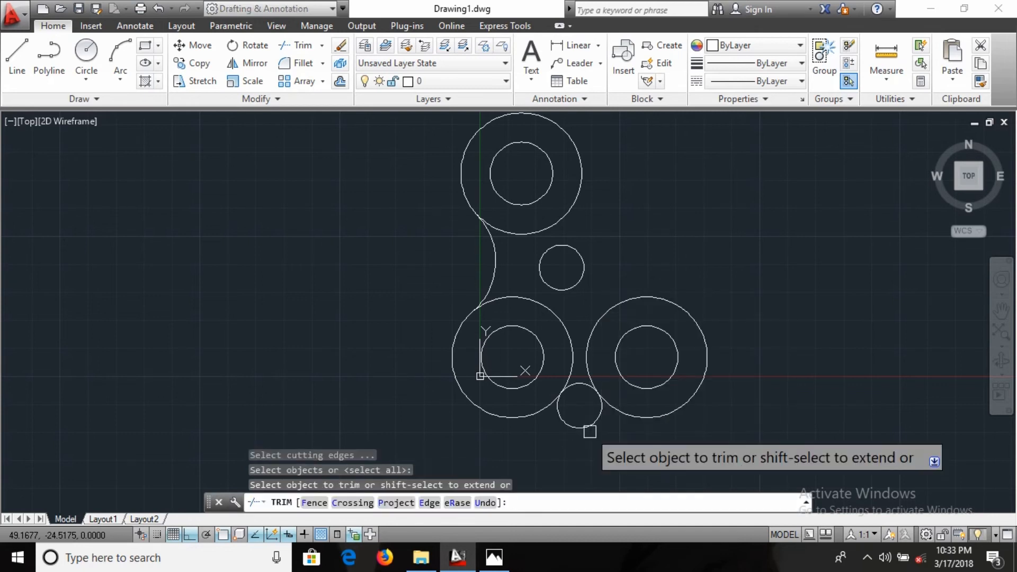
{"action": "left_click", "coordinate": [589, 432]}
{"action": "left_click", "coordinate": [580, 423]}
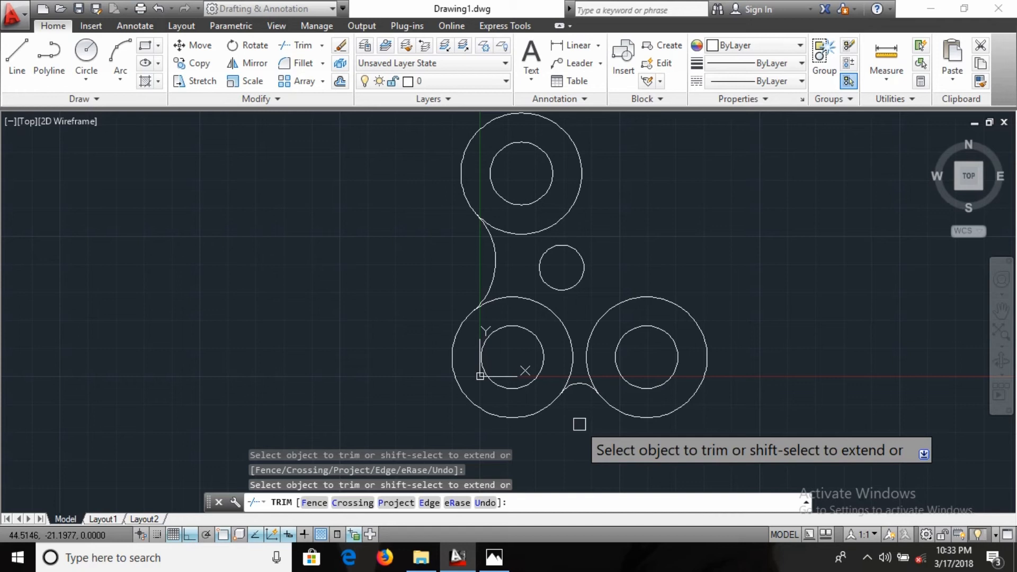
{"action": "type", "text": "C"}
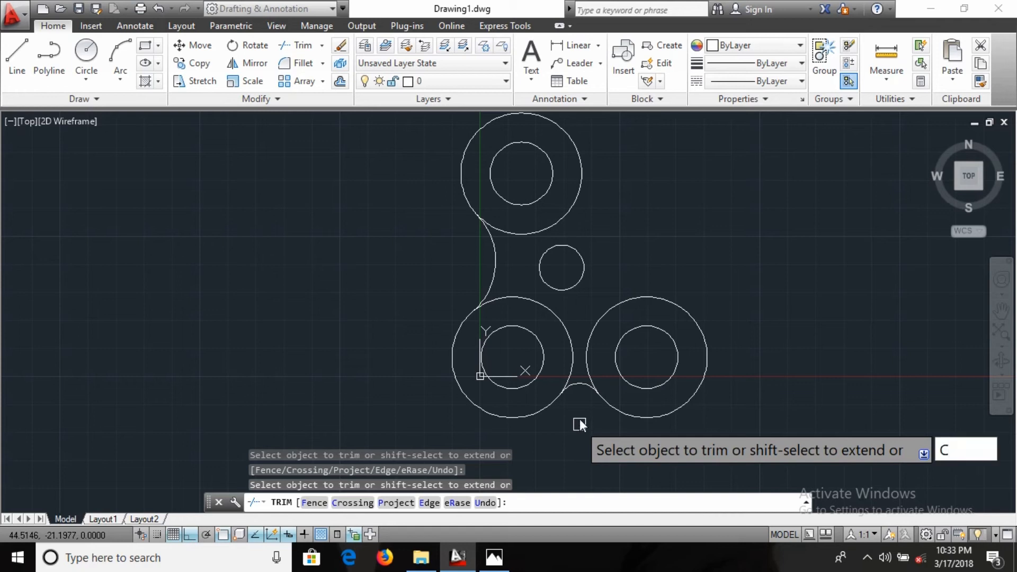
{"action": "key", "text": "Escape"}
{"action": "key", "text": "Escape"}
Check the reference image in Photos and draw a tangent-tangent-radius circle of radius 83 touching the upper outer circle's right and the lower-right one's upper-left side.
{"action": "type", "text": "C"}
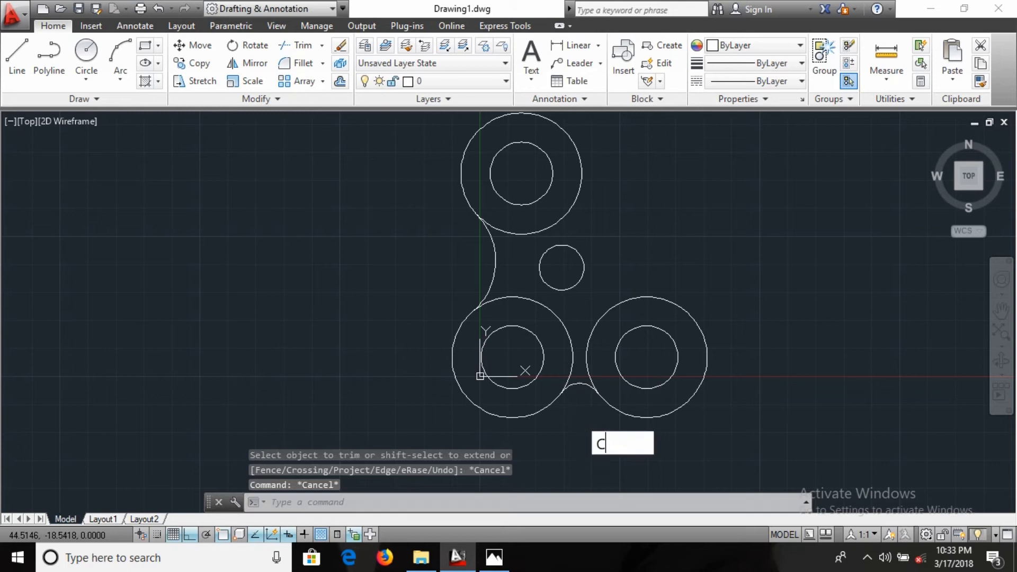
{"action": "key", "text": "Return"}
{"action": "type", "text": "T"}
{"action": "key", "text": "Return"}
{"action": "key", "text": "alt+Tab"}
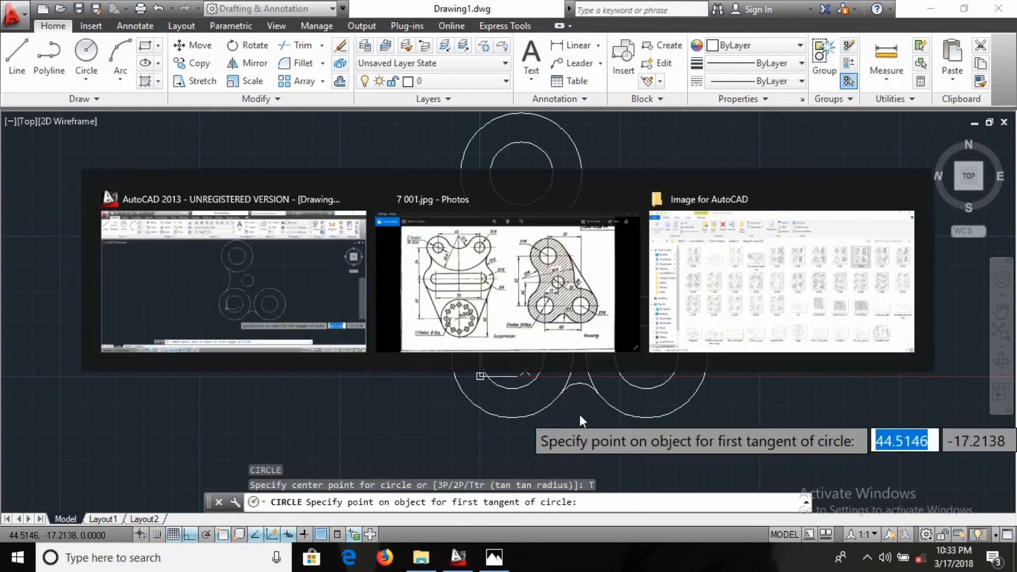
{"action": "key", "text": "alt+Tab"}
{"action": "key", "text": "alt+Tab"}
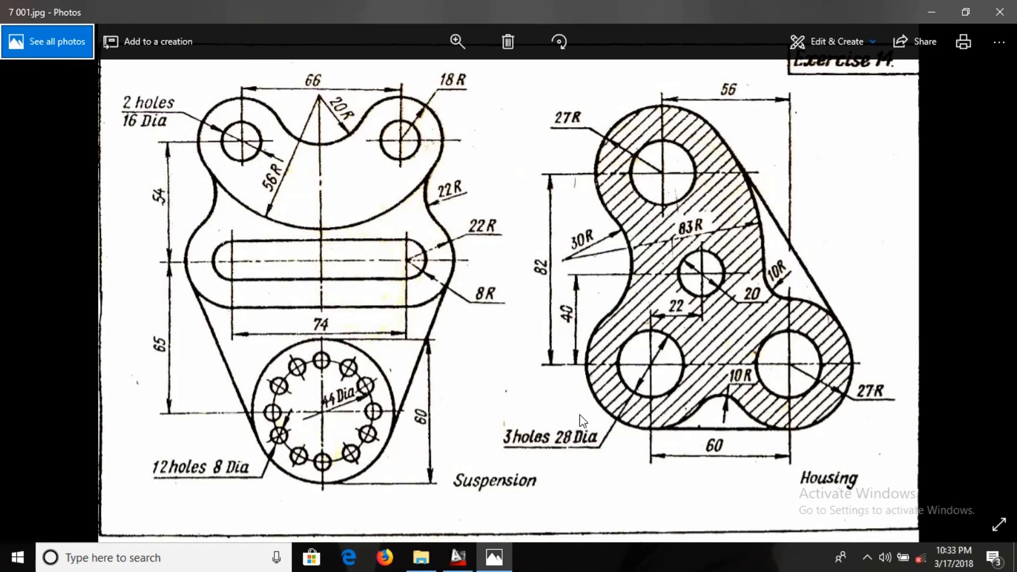
{"action": "key", "text": "alt+Tab"}
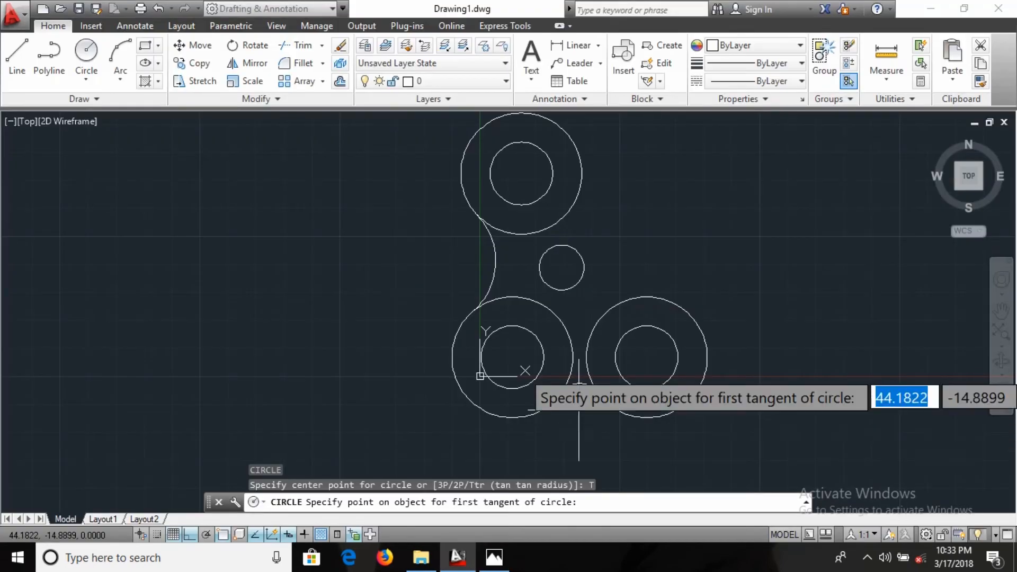
{"action": "left_click", "coordinate": [582, 168]}
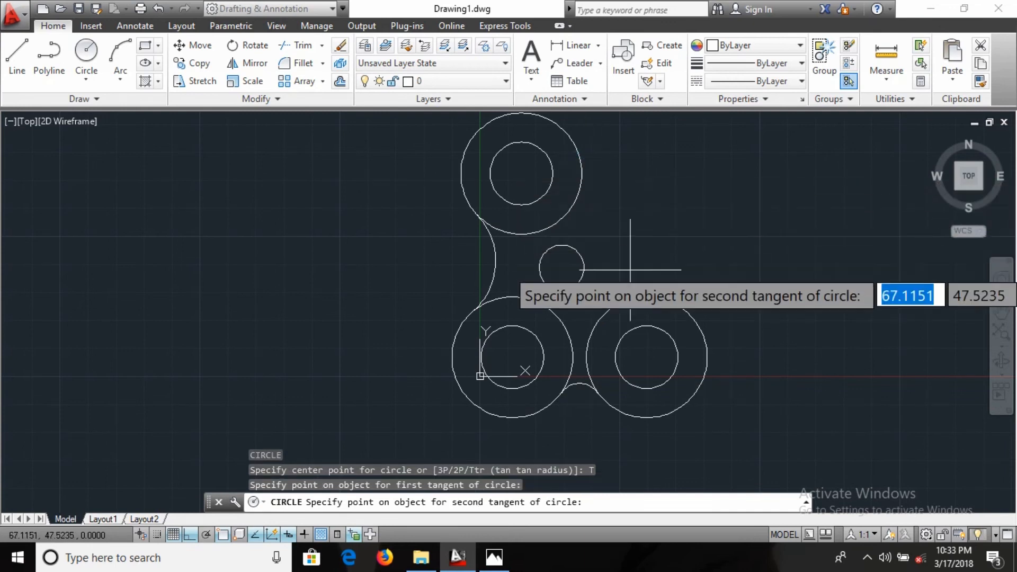
{"action": "left_click", "coordinate": [598, 323]}
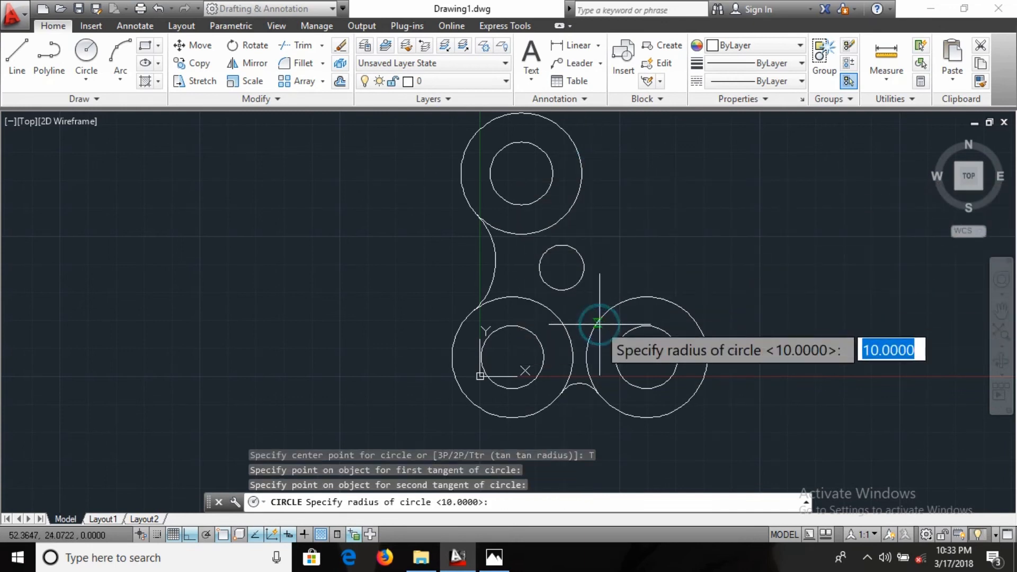
{"action": "type", "text": "83"}
{"action": "key", "text": "Return"}
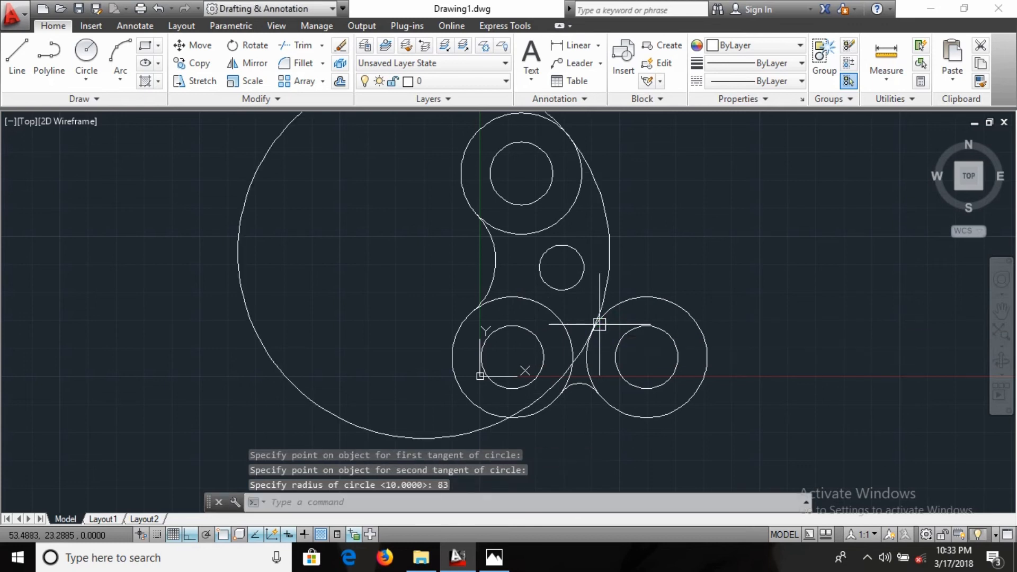
{"action": "type", "text": "TR"}
{"action": "key", "text": "Return"}
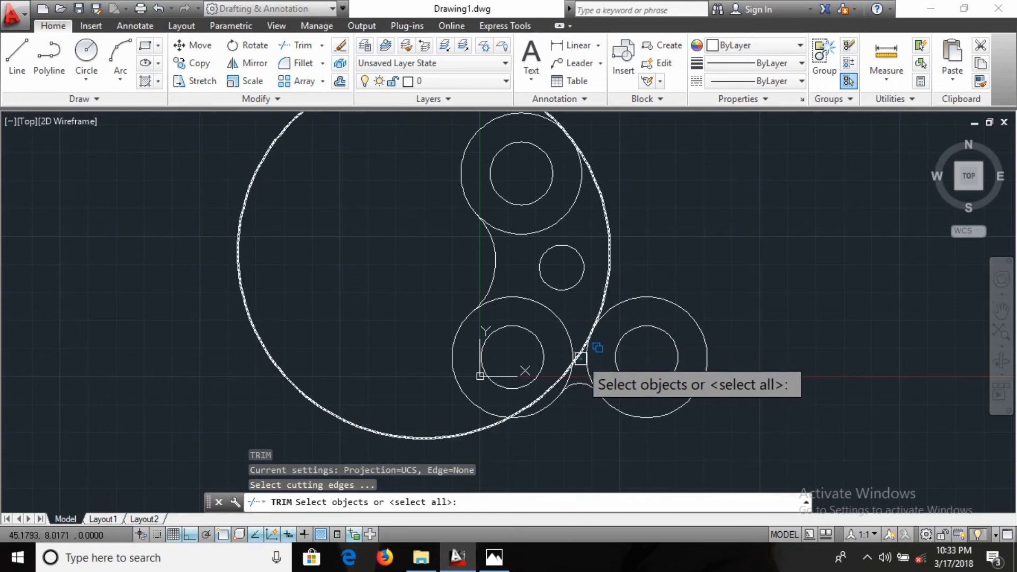
{"action": "left_click", "coordinate": [580, 358]}
{"action": "left_click", "coordinate": [752, 387]}
{"action": "key", "text": "Escape"}
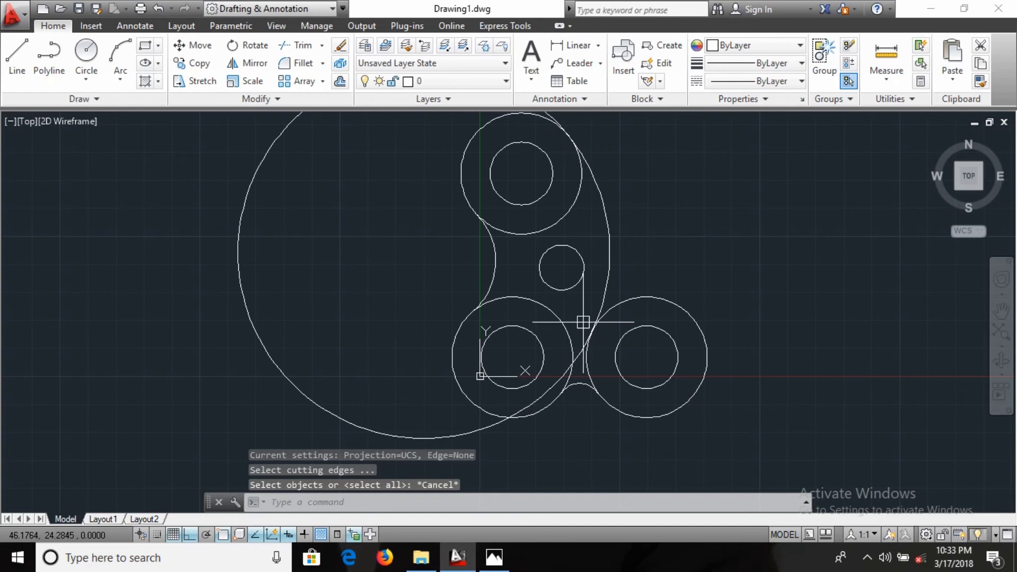
Trim the radius 83 circle between the two bottom outer circles and along its large outer sweep, keeping the arc on the part's right side.
{"action": "scroll", "coordinate": [628, 215], "scroll_direction": "up", "scroll_amount": 2}
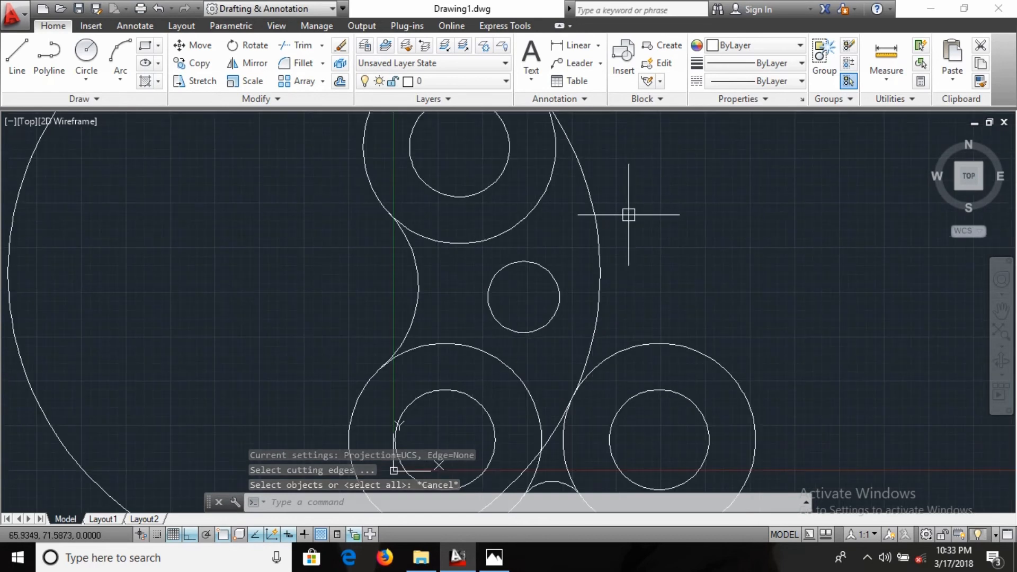
{"action": "type", "text": "TR"}
{"action": "key", "text": "Return"}
{"action": "key", "text": "Return"}
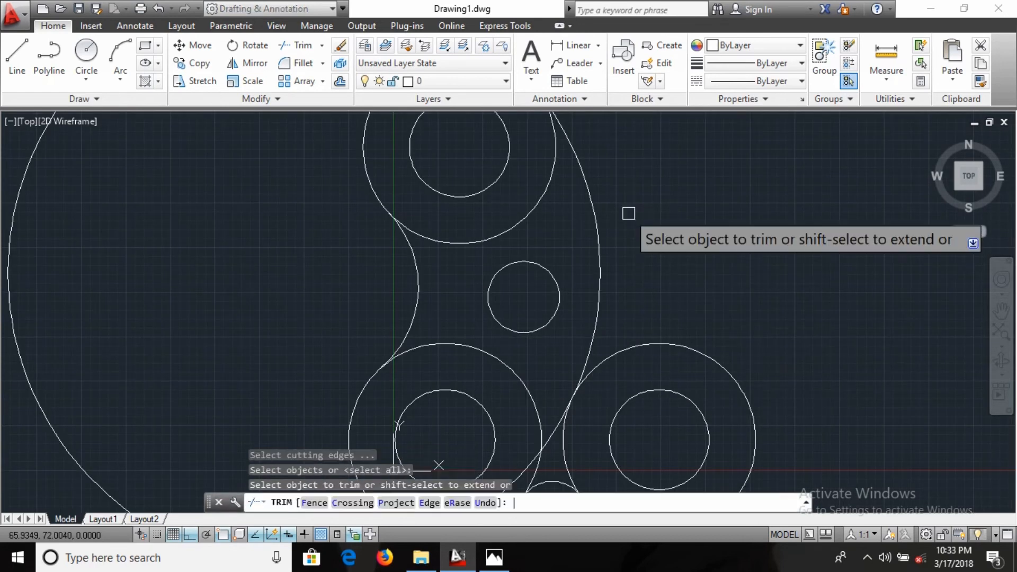
{"action": "left_click", "coordinate": [544, 440]}
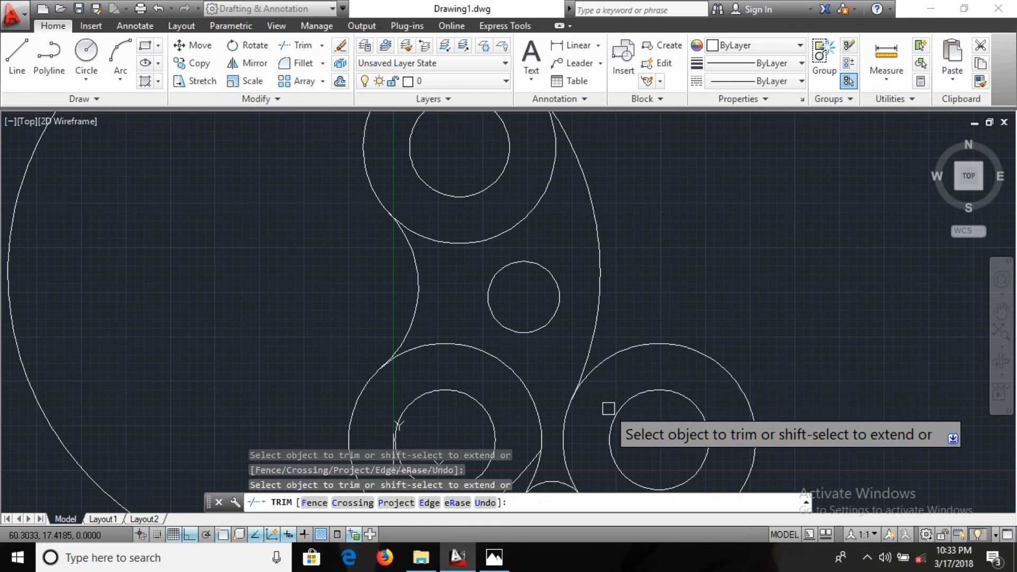
{"action": "scroll", "coordinate": [604, 409], "scroll_direction": "down", "scroll_amount": 2}
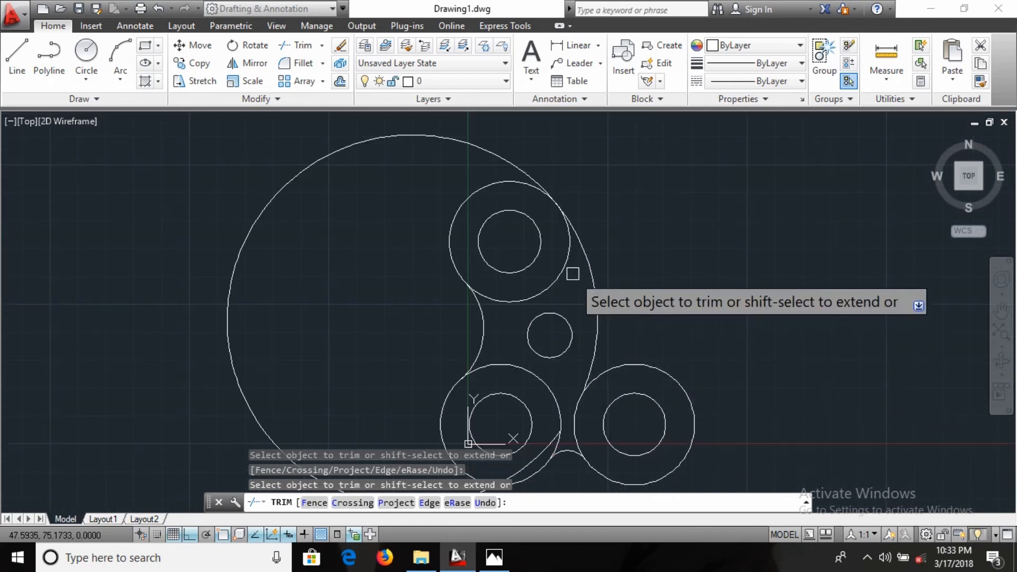
{"action": "left_click", "coordinate": [530, 170]}
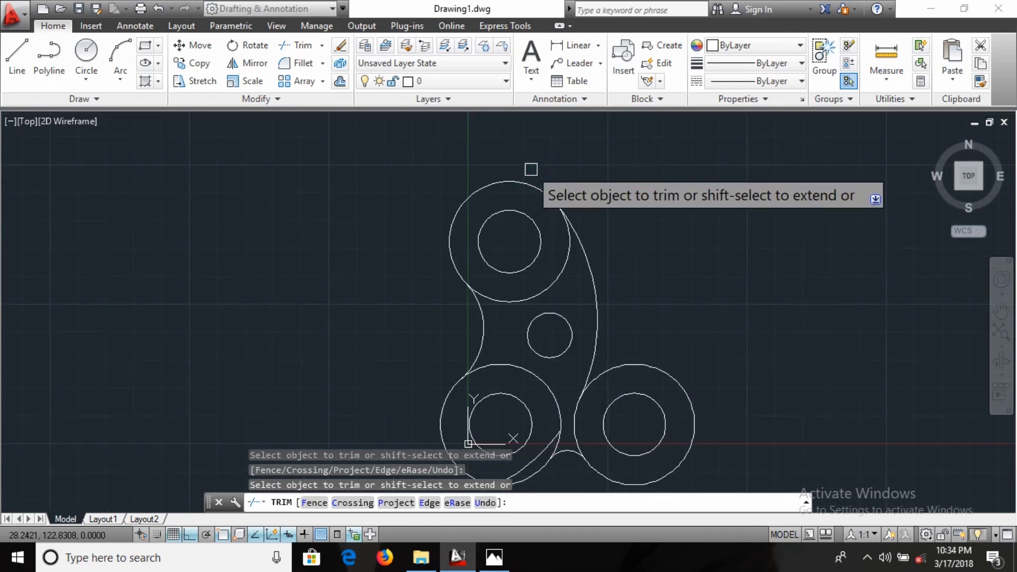
{"action": "key", "text": "Escape"}
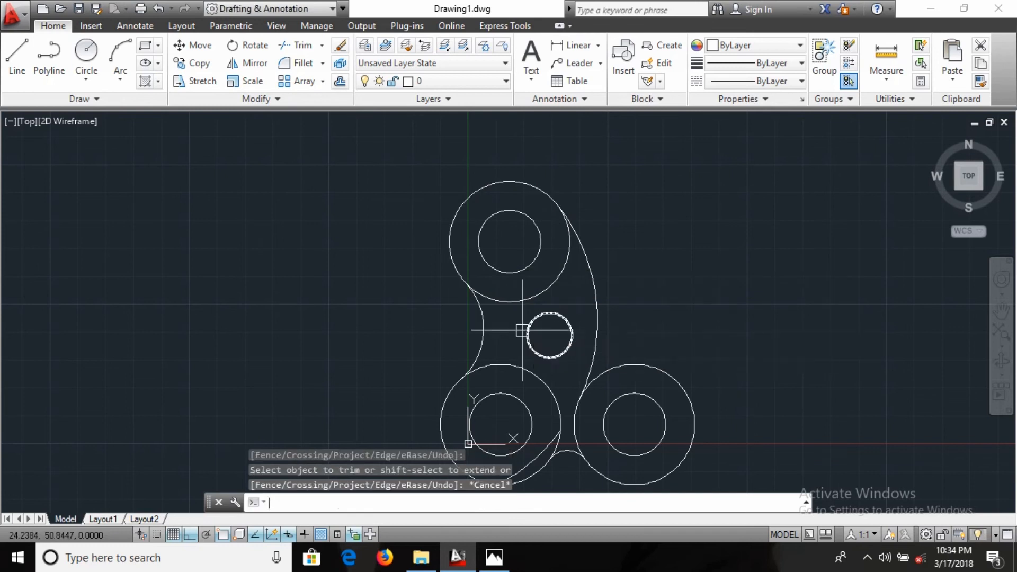
Erase the leftover arc piece crossing the lower-left circle and trim the inner sides of the upper and lower-left outer circles.
{"action": "left_click", "coordinate": [538, 459]}
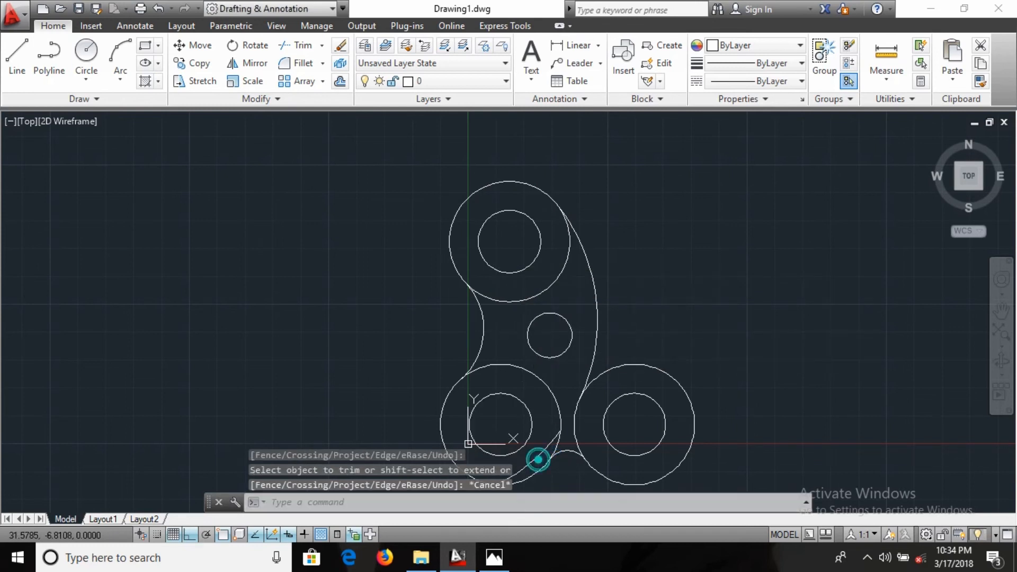
{"action": "key", "text": "Delete"}
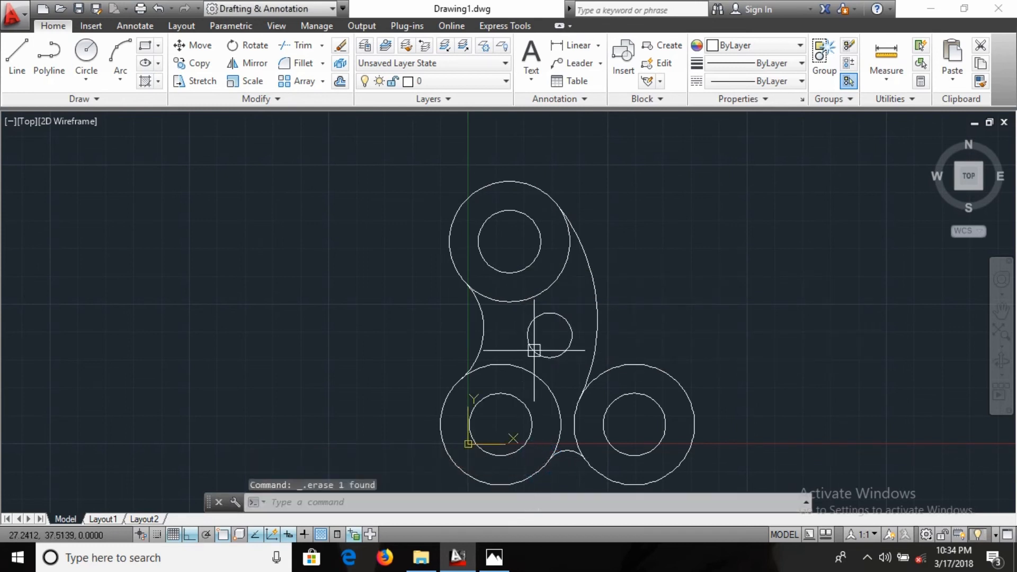
{"action": "type", "text": "TR"}
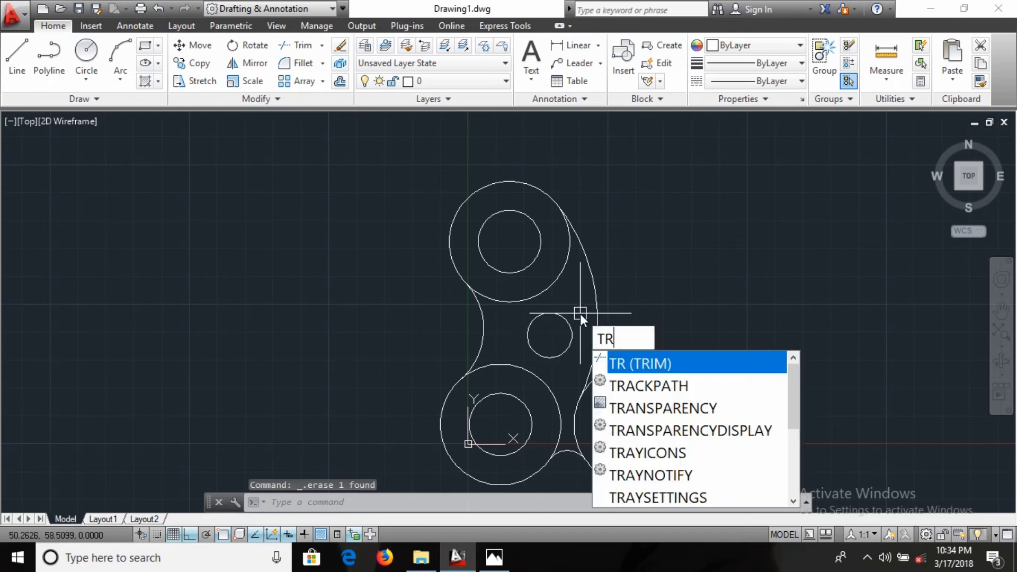
{"action": "key", "text": "Return"}
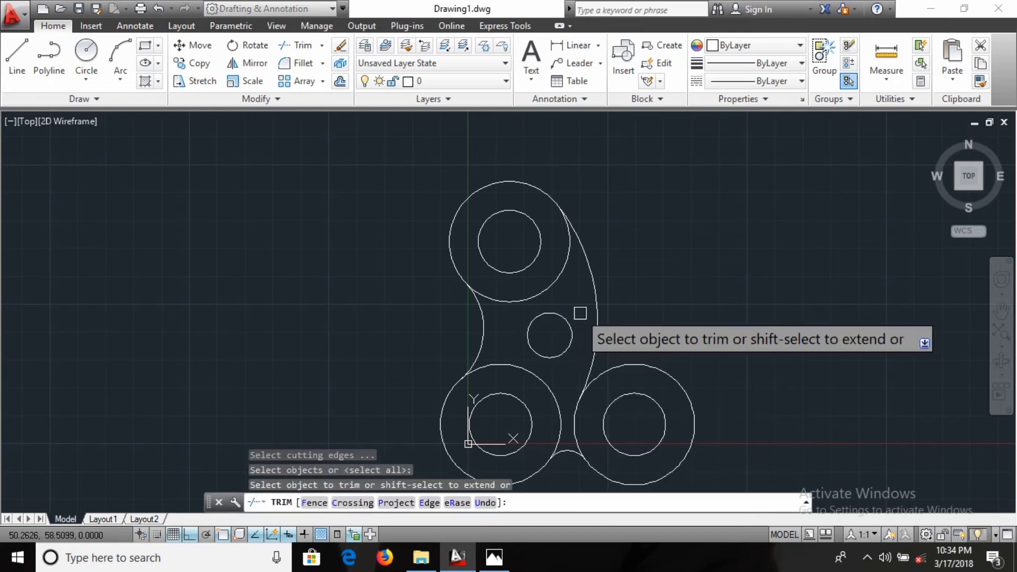
{"action": "left_click", "coordinate": [556, 278]}
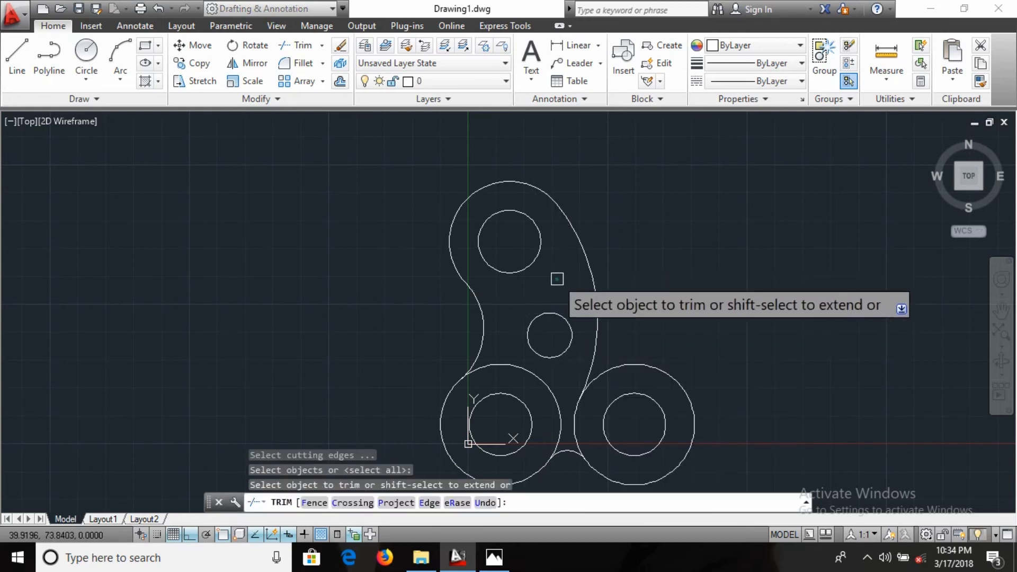
{"action": "left_click", "coordinate": [517, 365]}
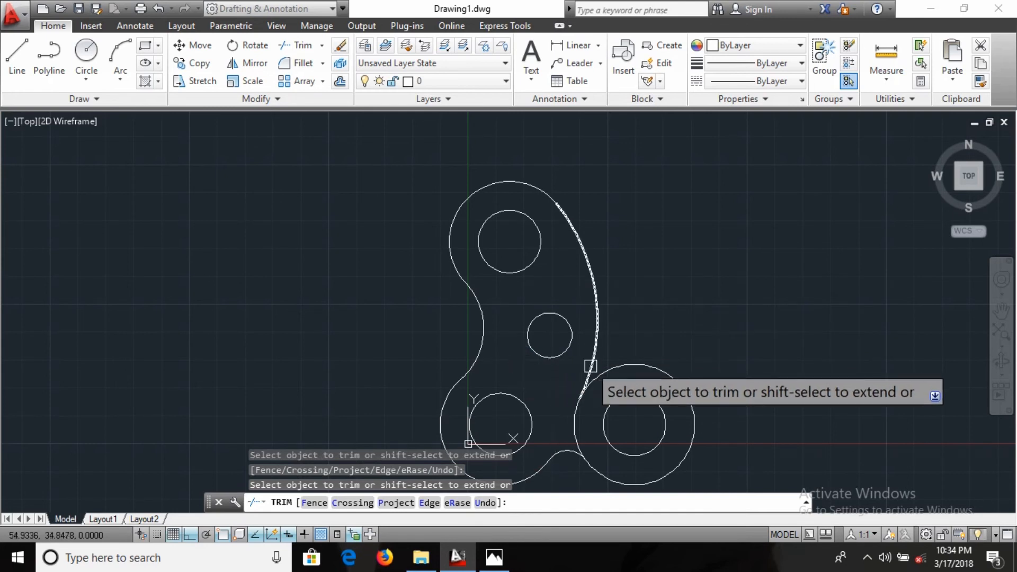
{"action": "key", "text": "Escape"}
{"action": "key", "text": "Escape"}
Draw a tangent-tangent-radius circle of radius 10 touching the top of the lower-right outer circle and the radius 83 arc.
{"action": "type", "text": "c"}
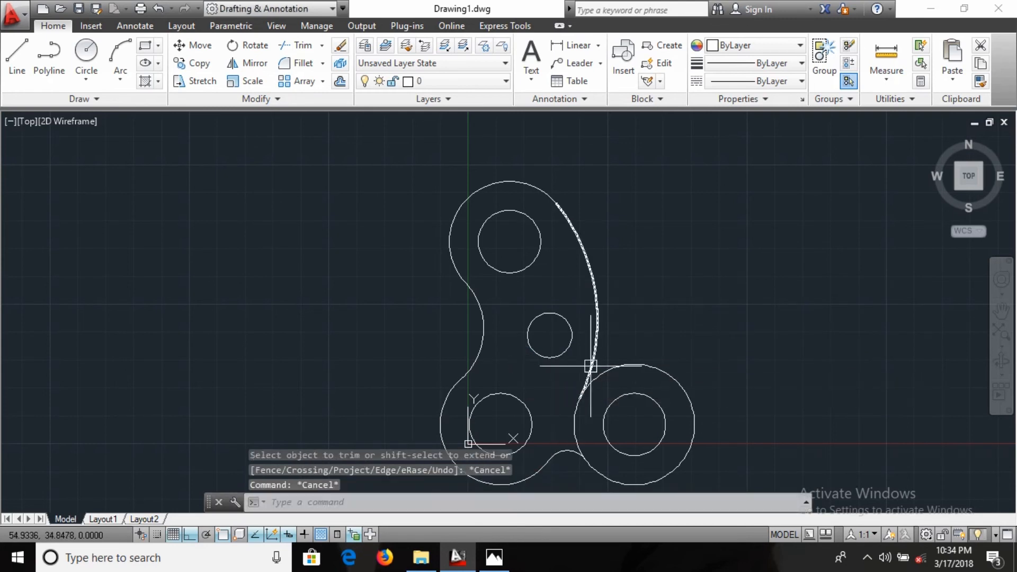
{"action": "key", "text": "Return"}
{"action": "type", "text": "T"}
{"action": "key", "text": "Return"}
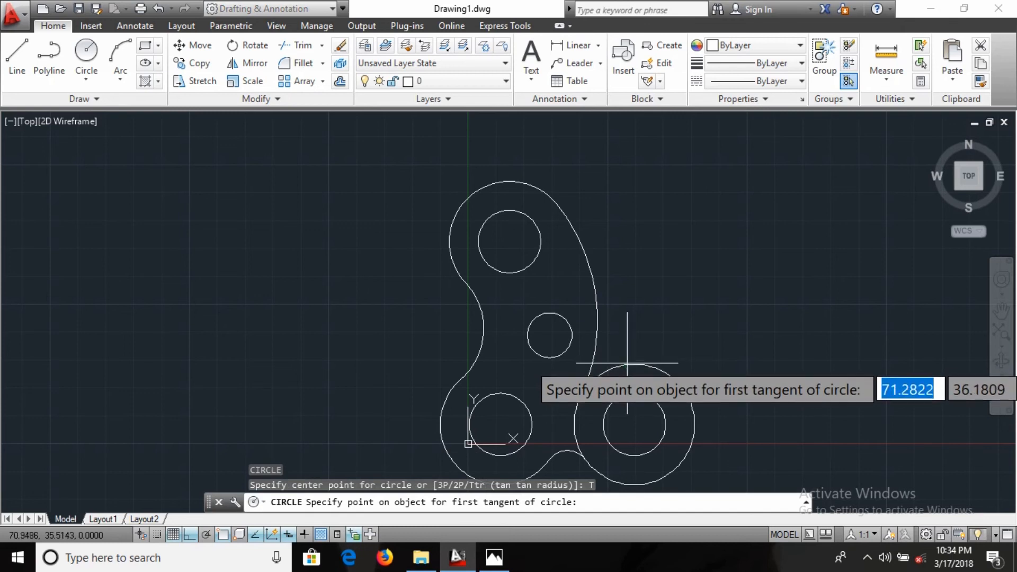
{"action": "left_click", "coordinate": [628, 365]}
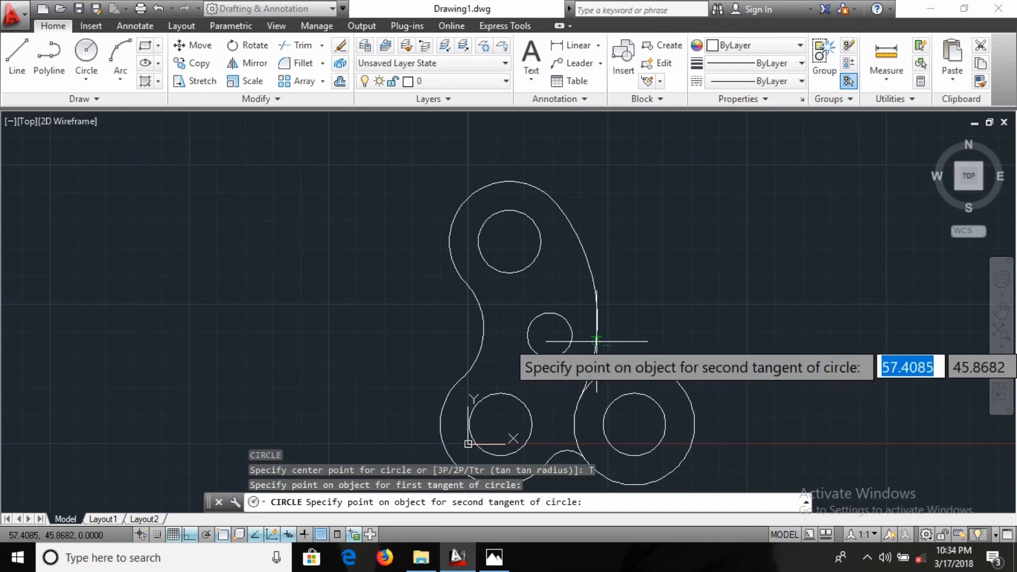
{"action": "left_click", "coordinate": [596, 341]}
{"action": "type", "text": "10"}
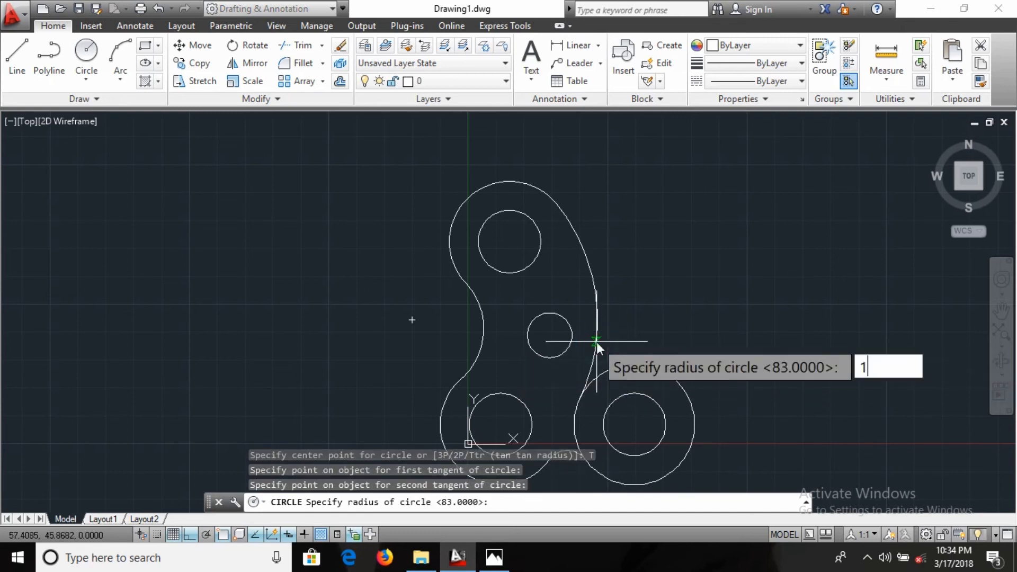
{"action": "key", "text": "Return"}
Trim the new radius 10 circle to its fillet arc and remove the inner side of the lower-right outer circle.
{"action": "type", "text": "TR"}
{"action": "key", "text": "Return"}
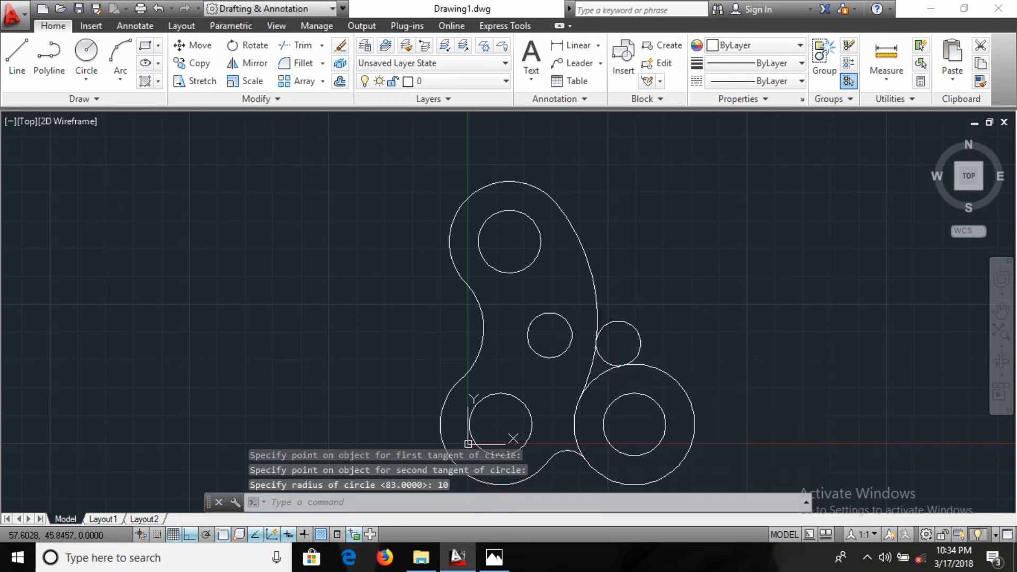
{"action": "key", "text": "Return"}
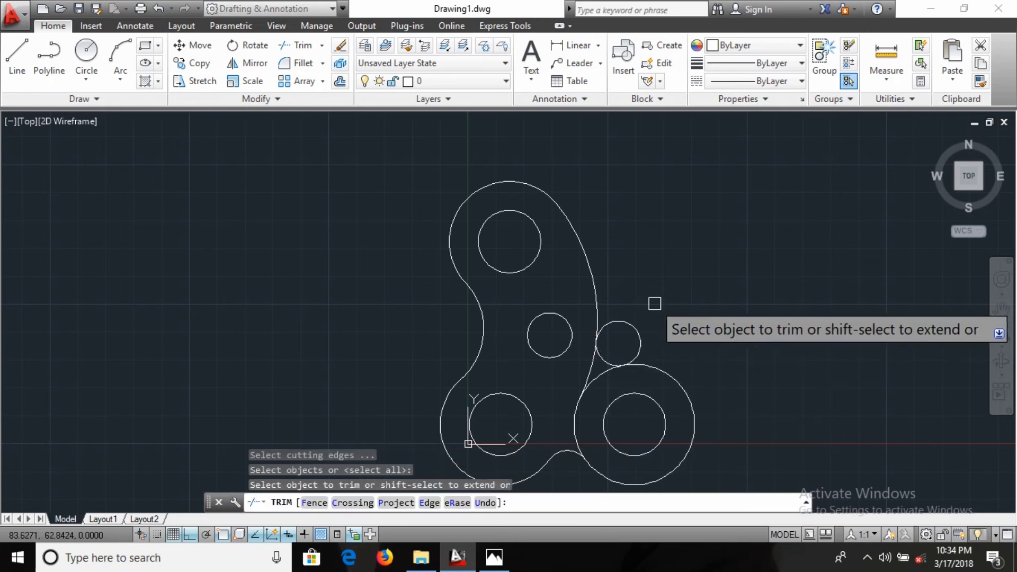
{"action": "left_click", "coordinate": [632, 329]}
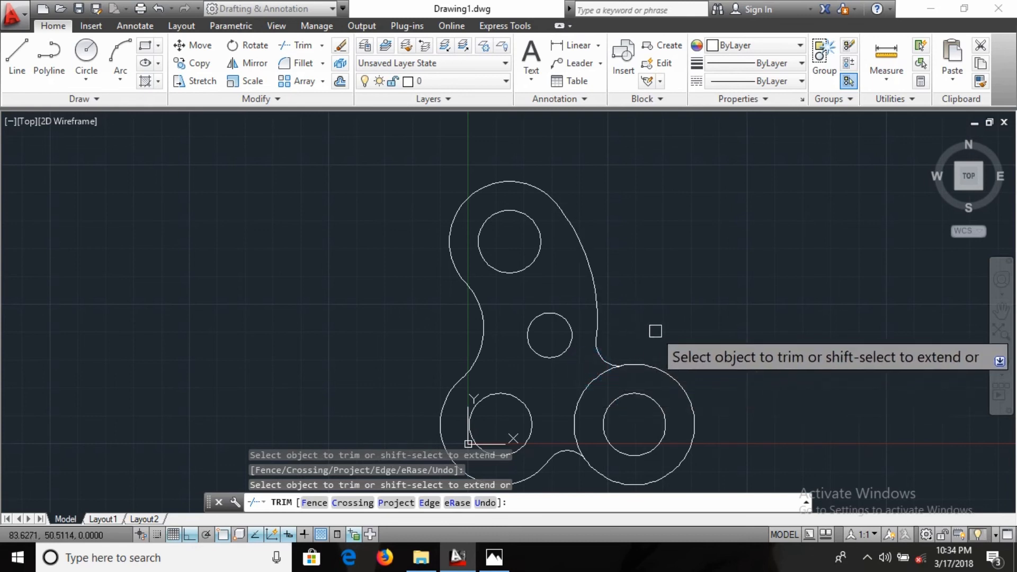
{"action": "left_click", "coordinate": [593, 382]}
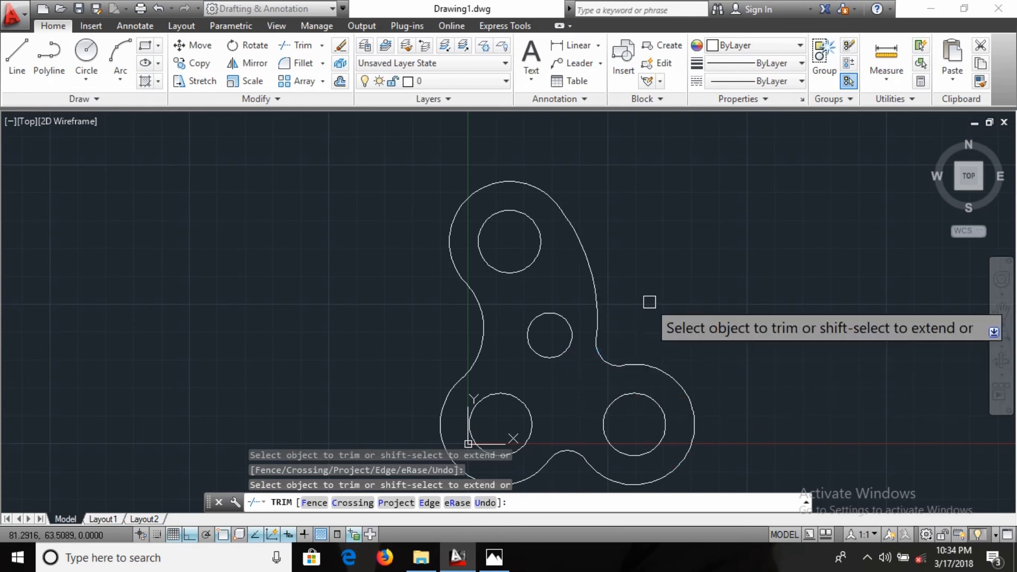
{"action": "key", "text": "Escape"}
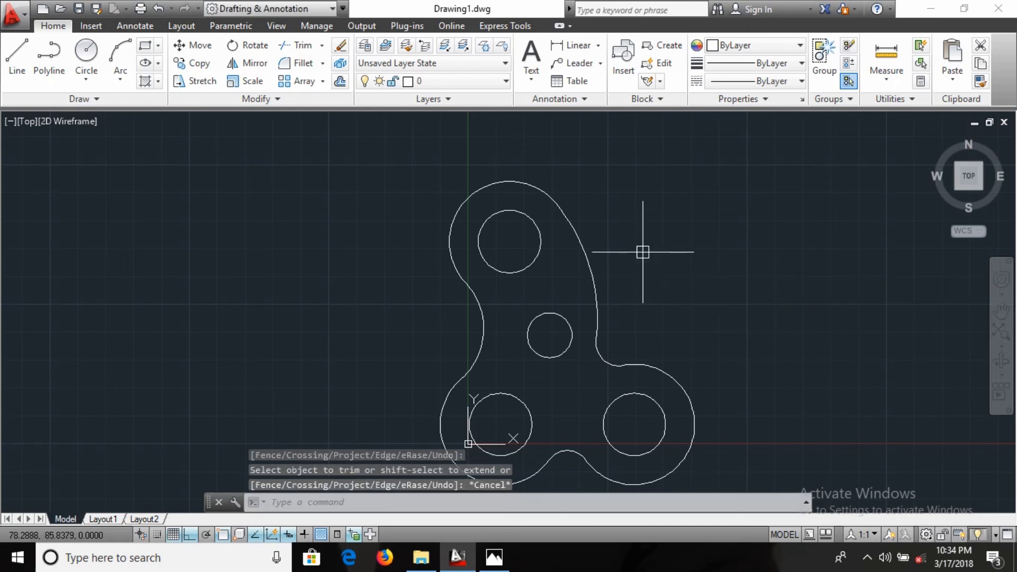
Draw a horizontal line joining the lowest points of the two bottom outer arcs.
{"action": "type", "text": "l"}
{"action": "key", "text": "Return"}
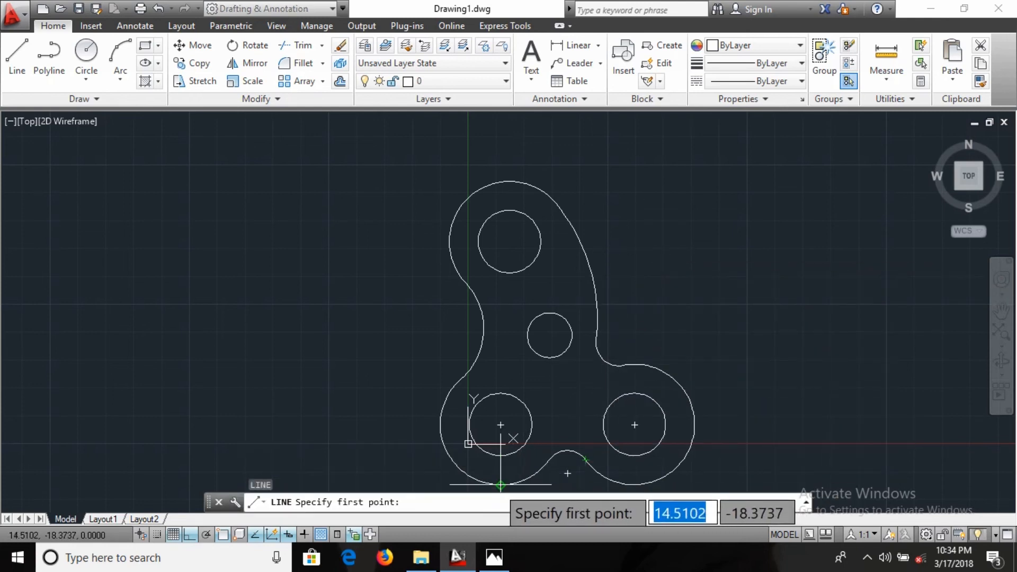
{"action": "left_click", "coordinate": [498, 486]}
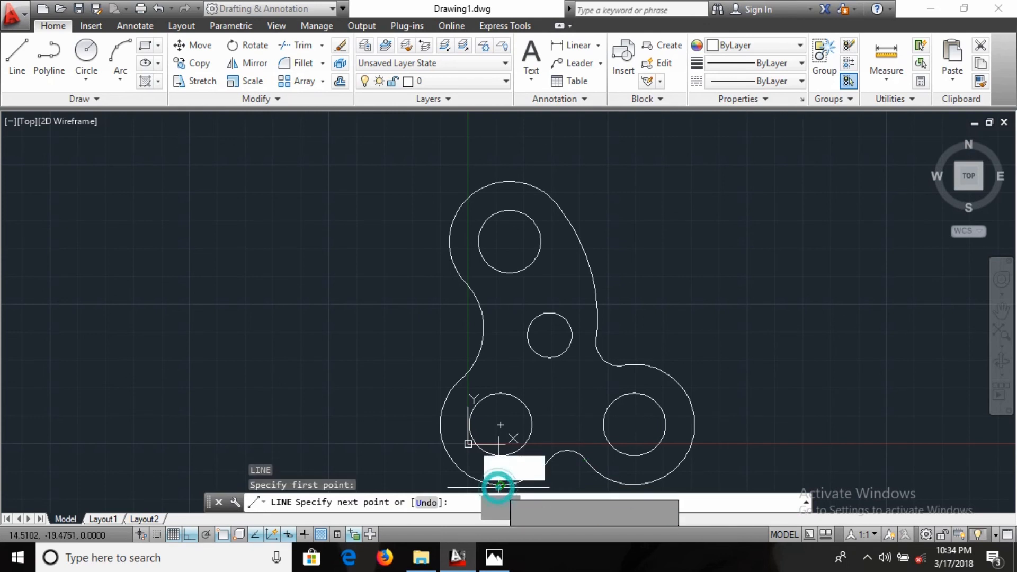
{"action": "left_click", "coordinate": [635, 486]}
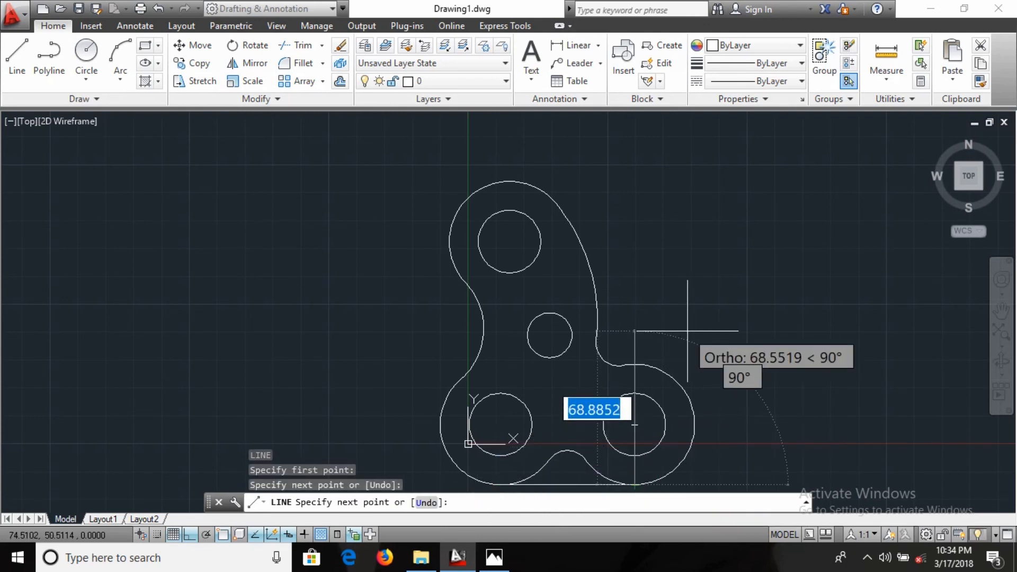
{"action": "key", "text": "Escape"}
With Ortho off, draw a line tangent to the upper arc's right side and the lower-right outer arc's upper-right side.
{"action": "key", "text": "Return"}
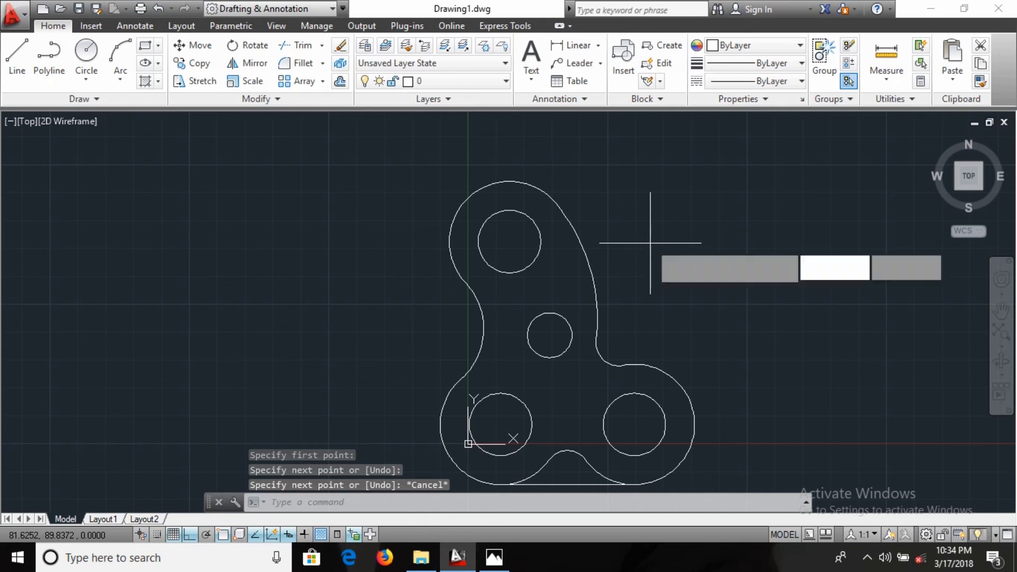
{"action": "right_click", "coordinate": [615, 208], "text": "shift"}
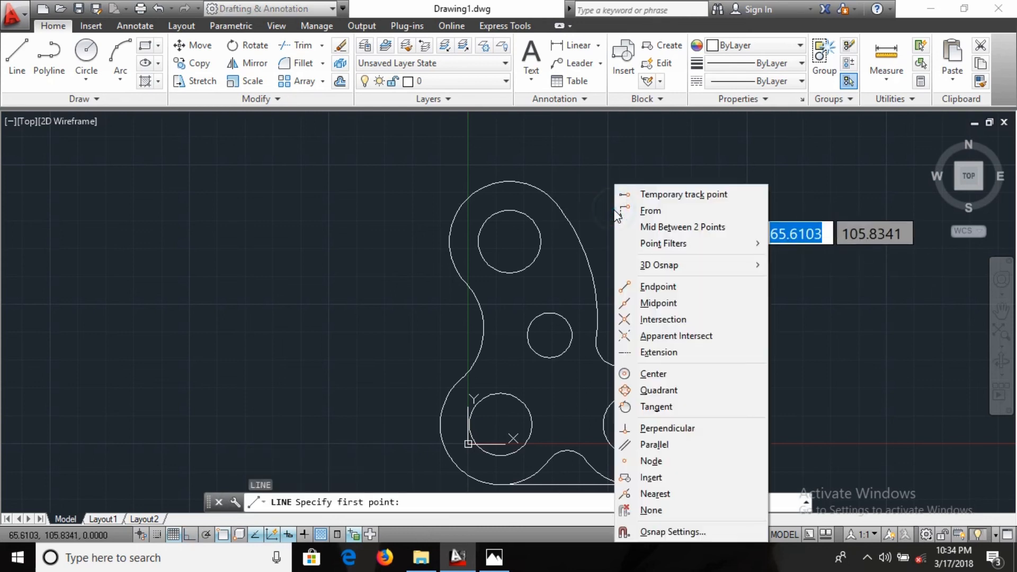
{"action": "left_click", "coordinate": [654, 406]}
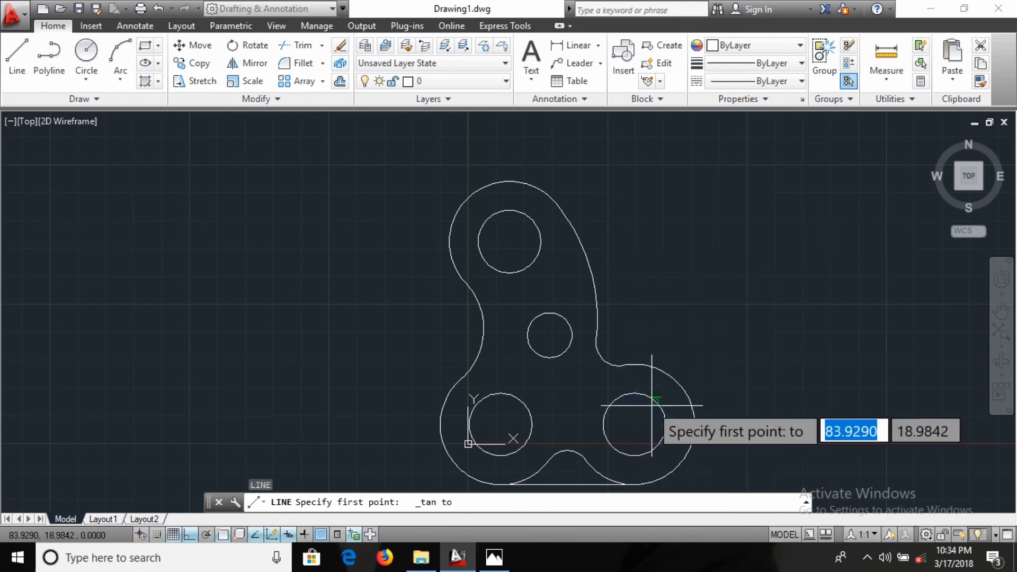
{"action": "left_click", "coordinate": [559, 209]}
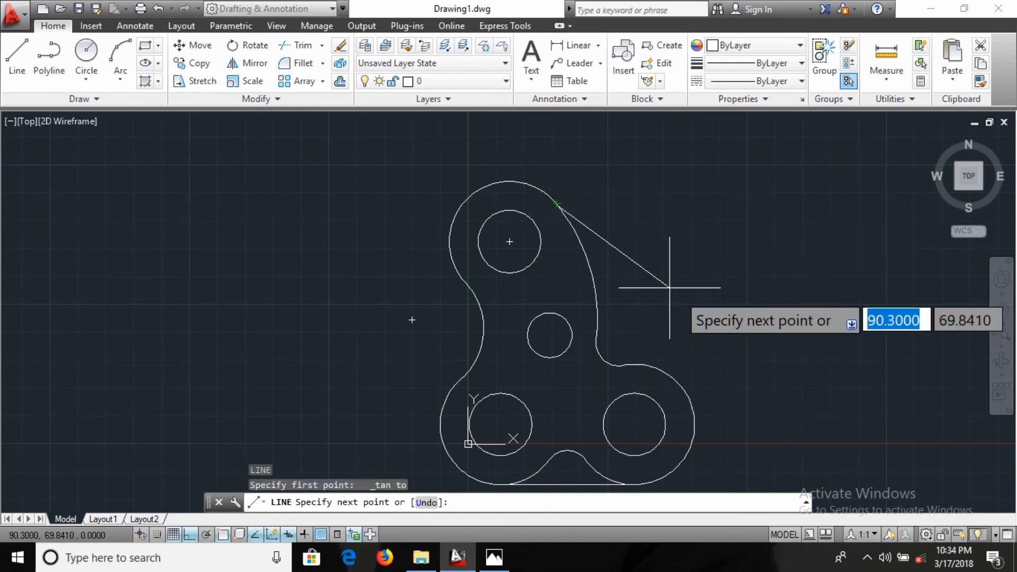
{"action": "key", "text": "F8"}
{"action": "right_click", "coordinate": [724, 319], "text": "shift"}
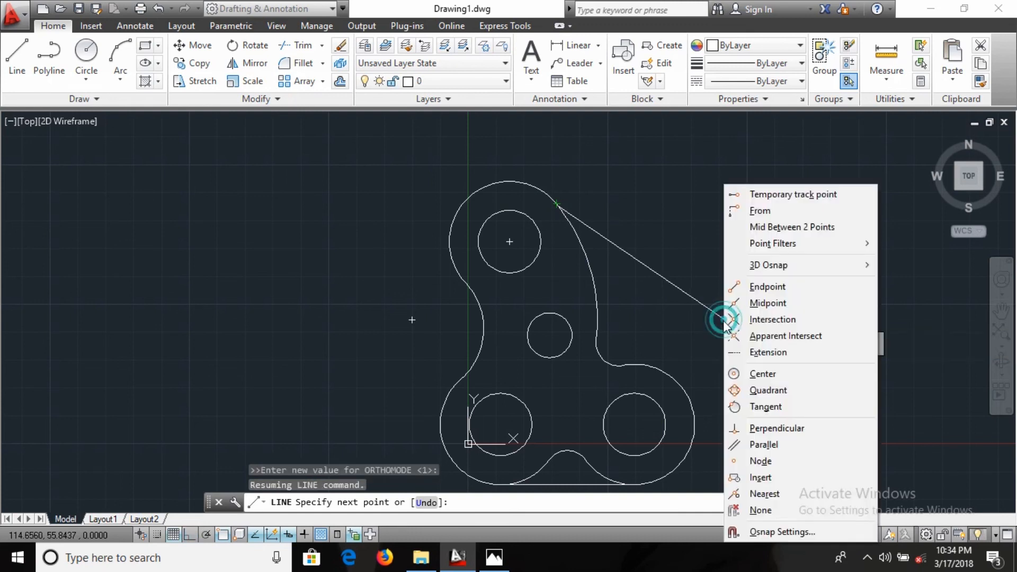
{"action": "left_click", "coordinate": [765, 406]}
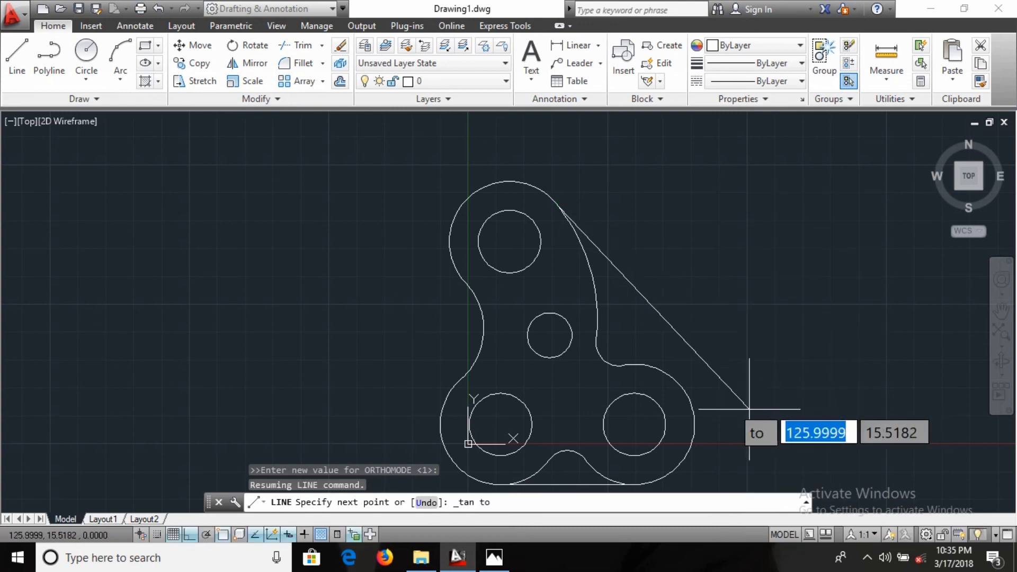
{"action": "left_click", "coordinate": [679, 386]}
{"action": "key", "text": "Escape"}
{"action": "key", "text": "Escape"}
{"action": "key", "text": "Escape"}
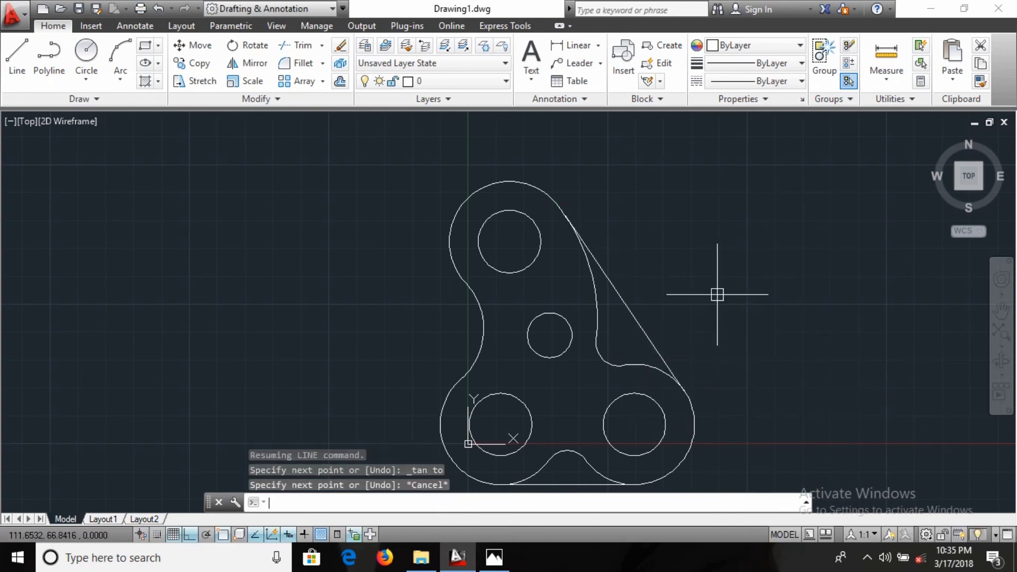
Check the Housing reference image in Photos, return to AutoCAD and erase all objects in the drawing.
{"action": "key", "text": "alt+Tab"}
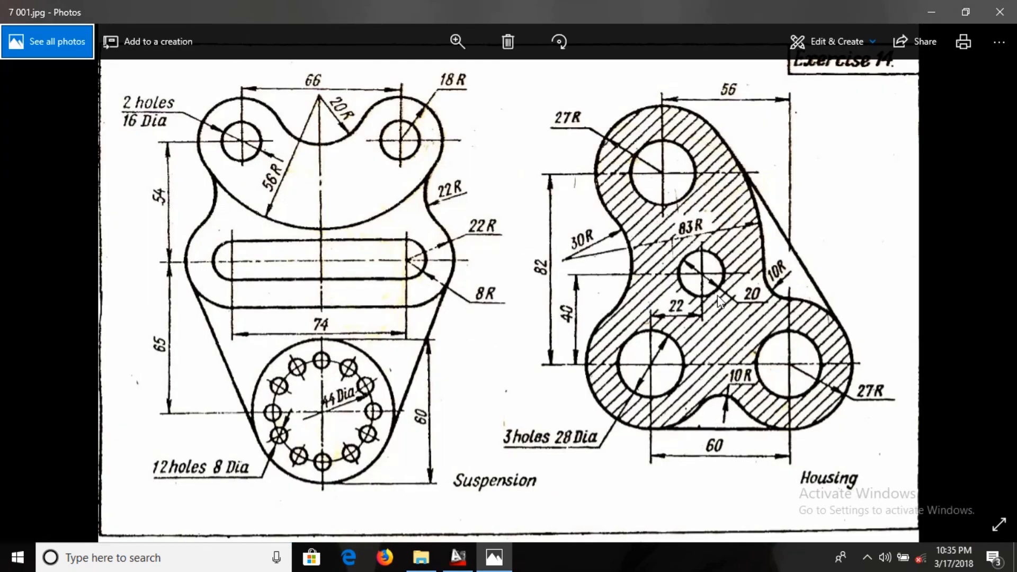
{"action": "key", "text": "alt+Tab"}
{"action": "key", "text": "alt+Tab"}
{"action": "key", "text": "alt+Tab"}
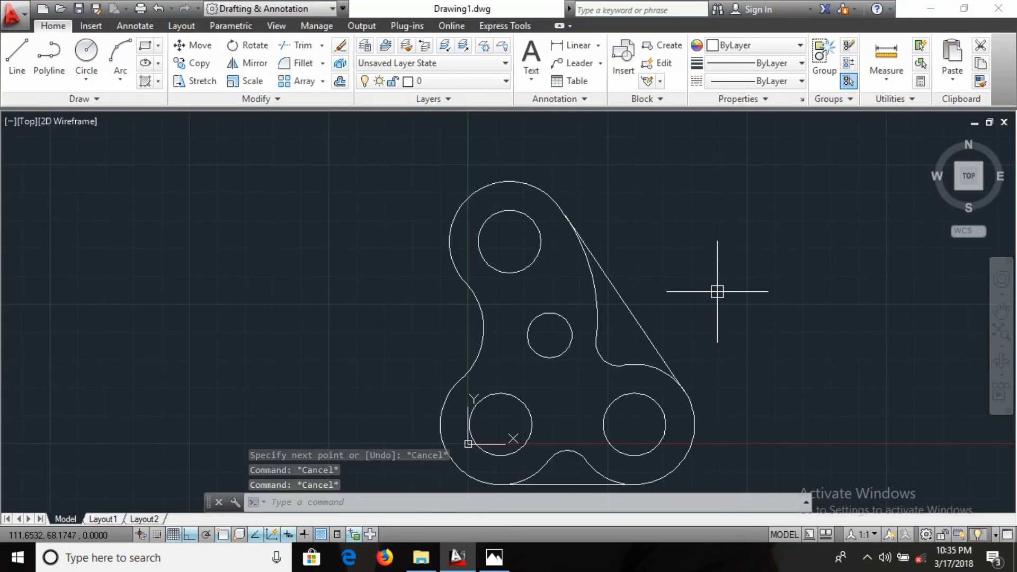
{"action": "key", "text": "ctrl+a"}
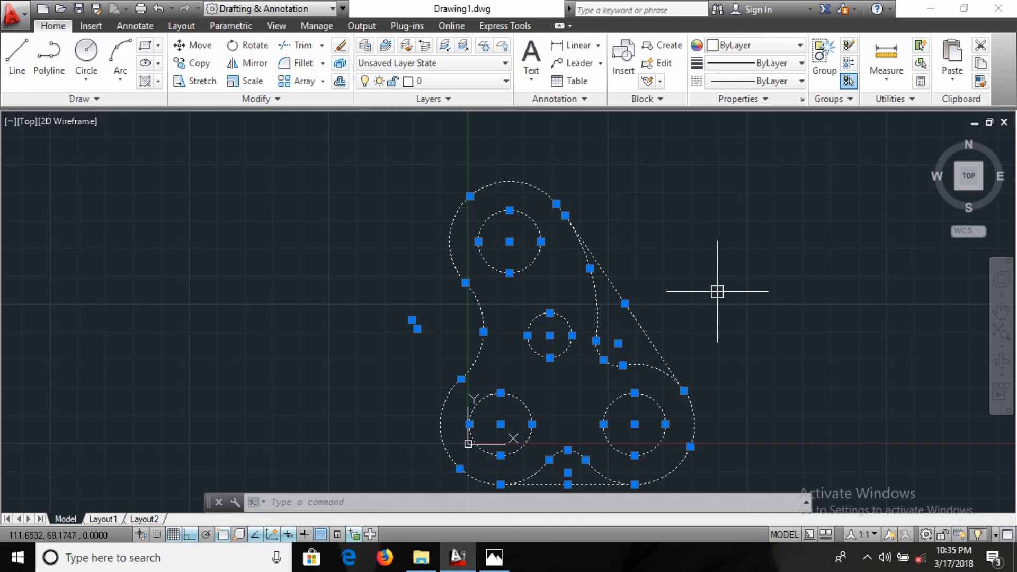
{"action": "key", "text": "Delete"}
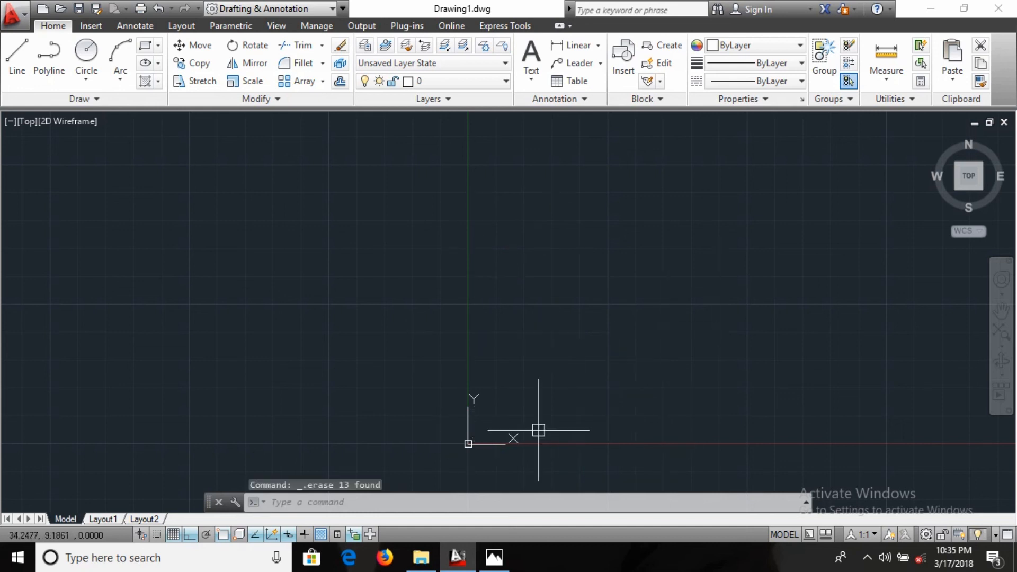